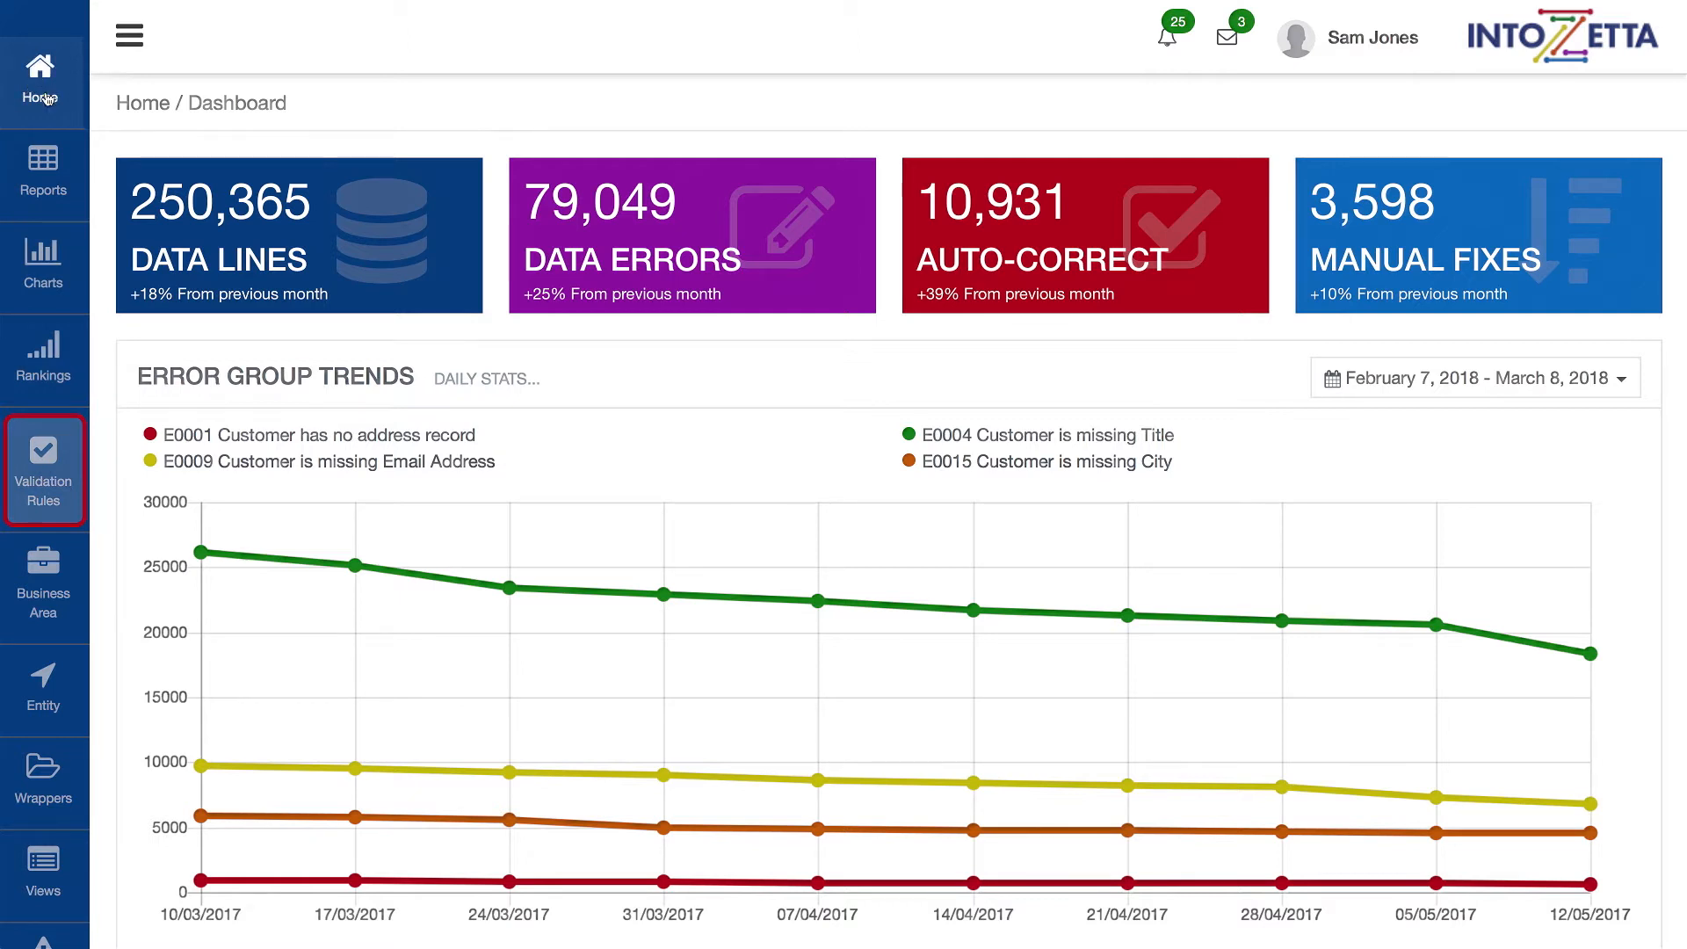
Run a Summary data quality report for the Sales & Marketing business area and the Customer entity
click(39, 174)
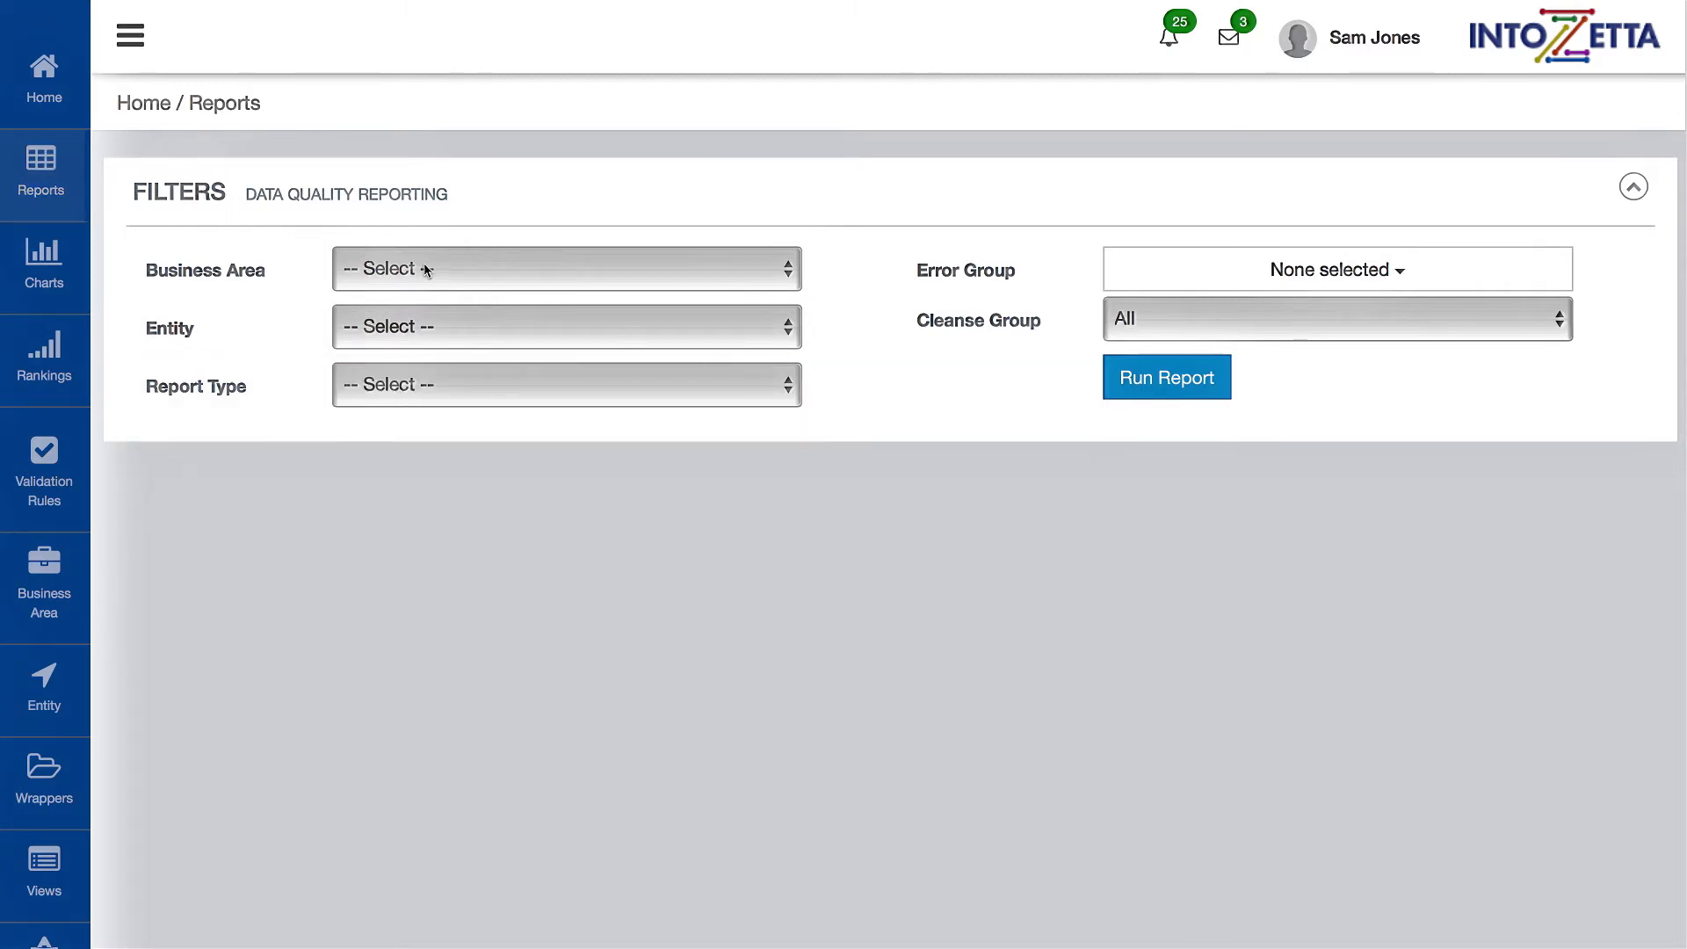
click(476, 269)
click(476, 293)
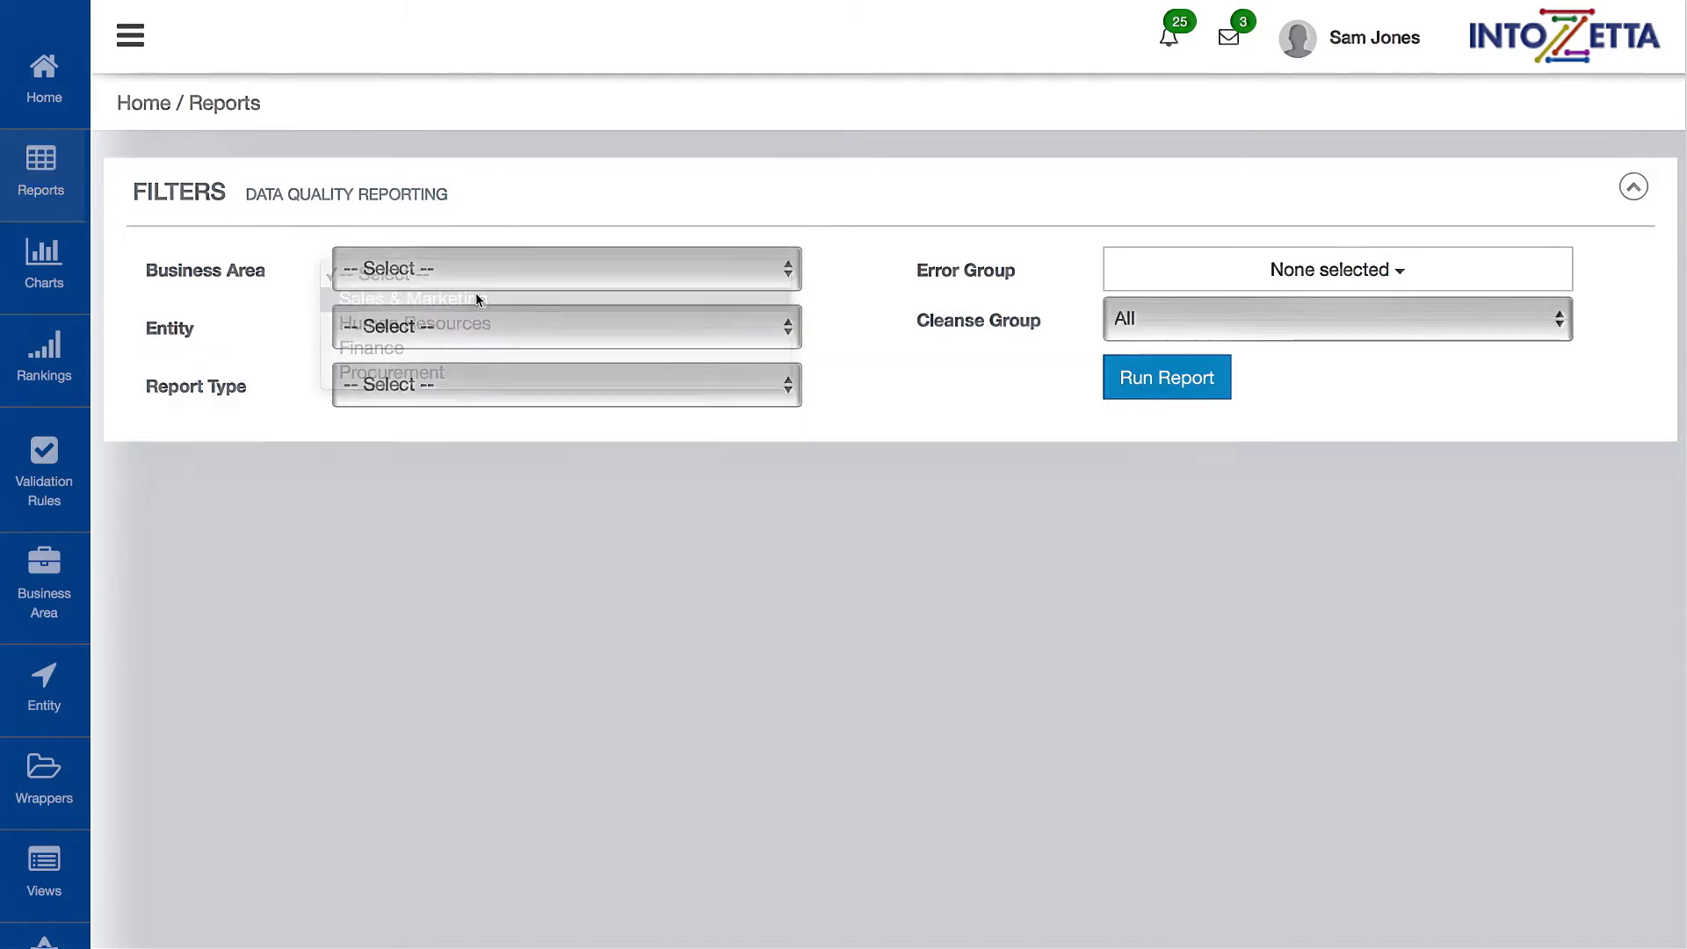
click(473, 330)
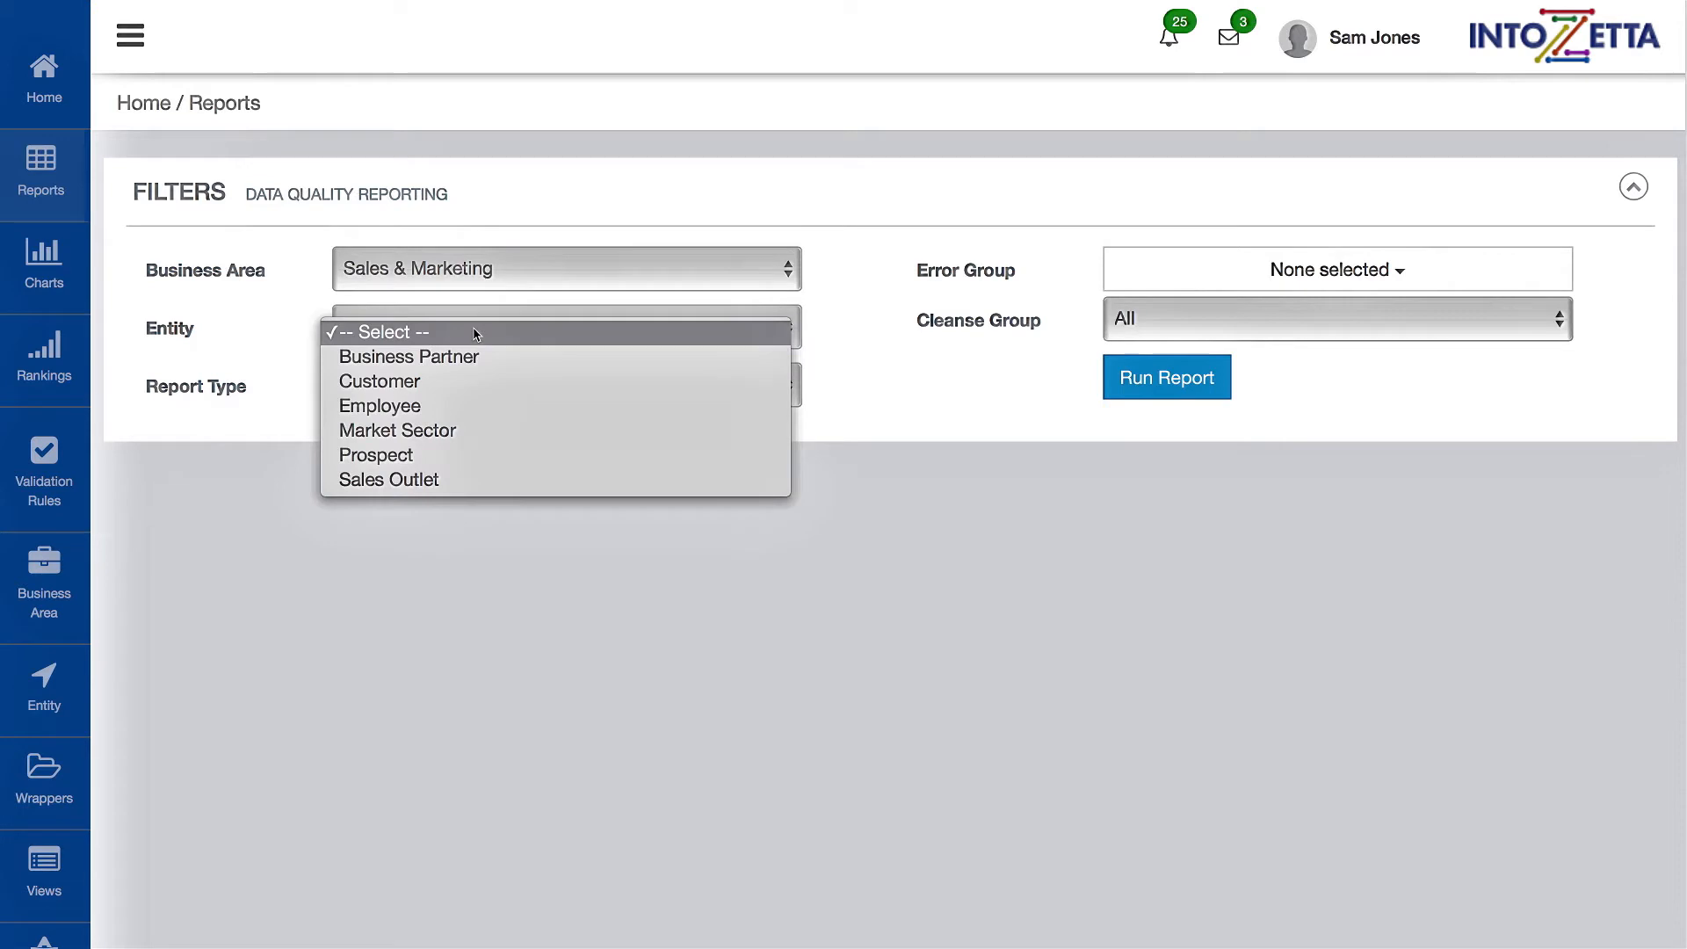
click(471, 383)
click(480, 396)
click(477, 411)
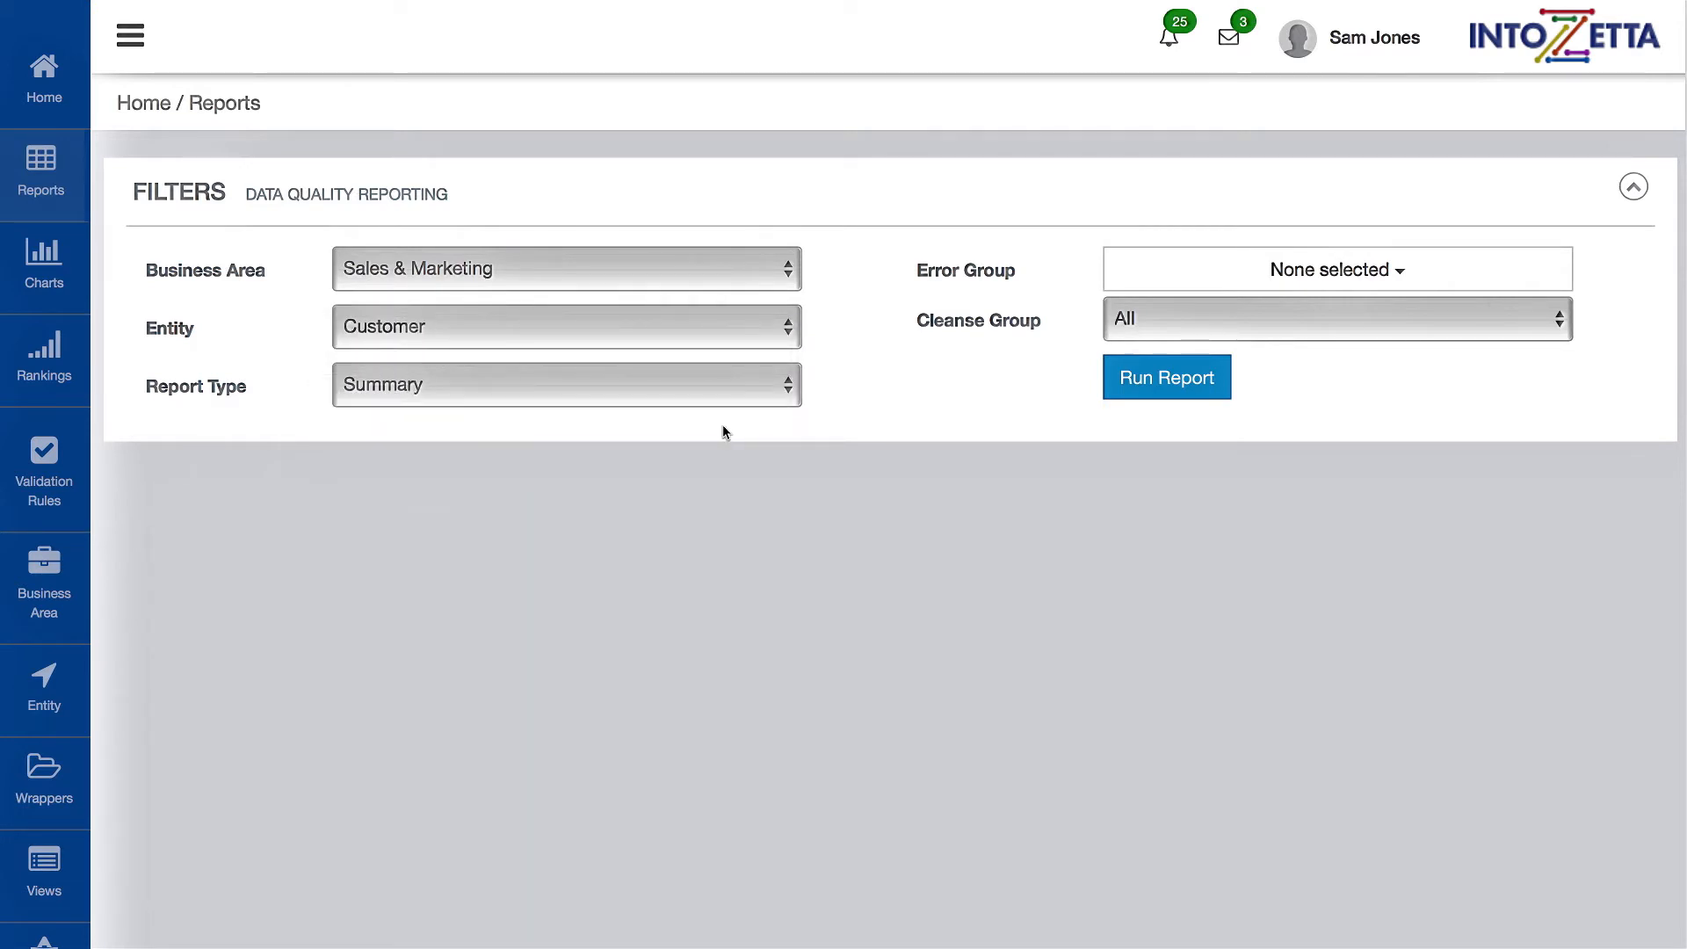
click(1151, 384)
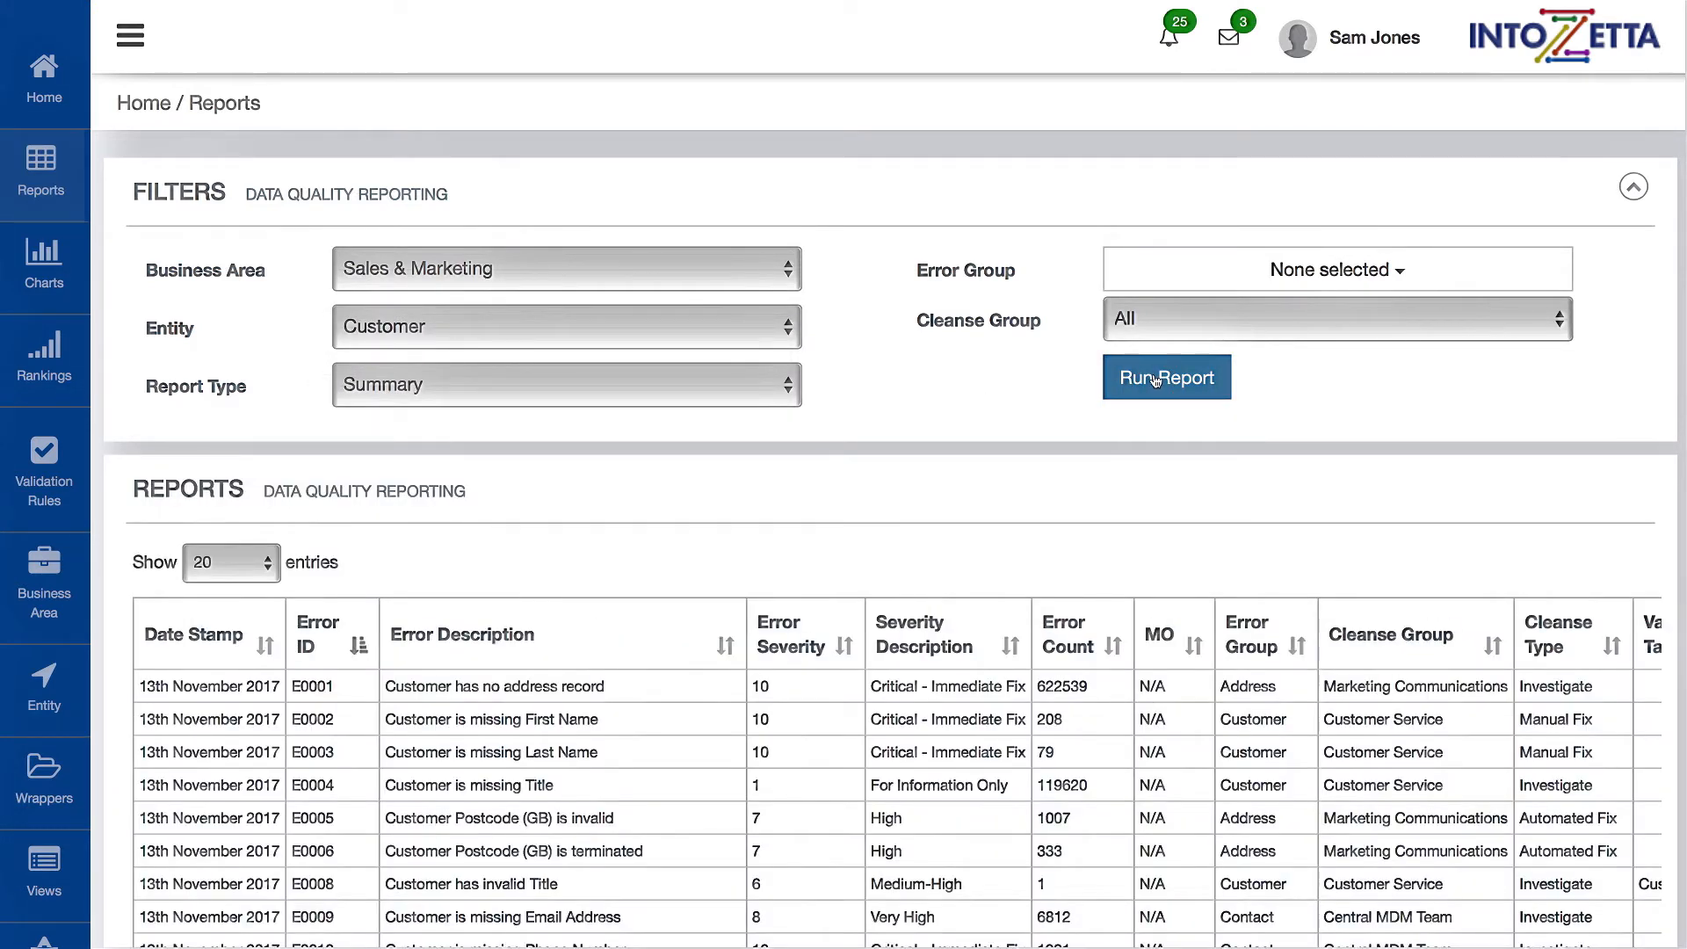
Review the report's columns, drill into the "Customer is missing Title" error, and look through its detail records
scroll(844, 474, down, 4)
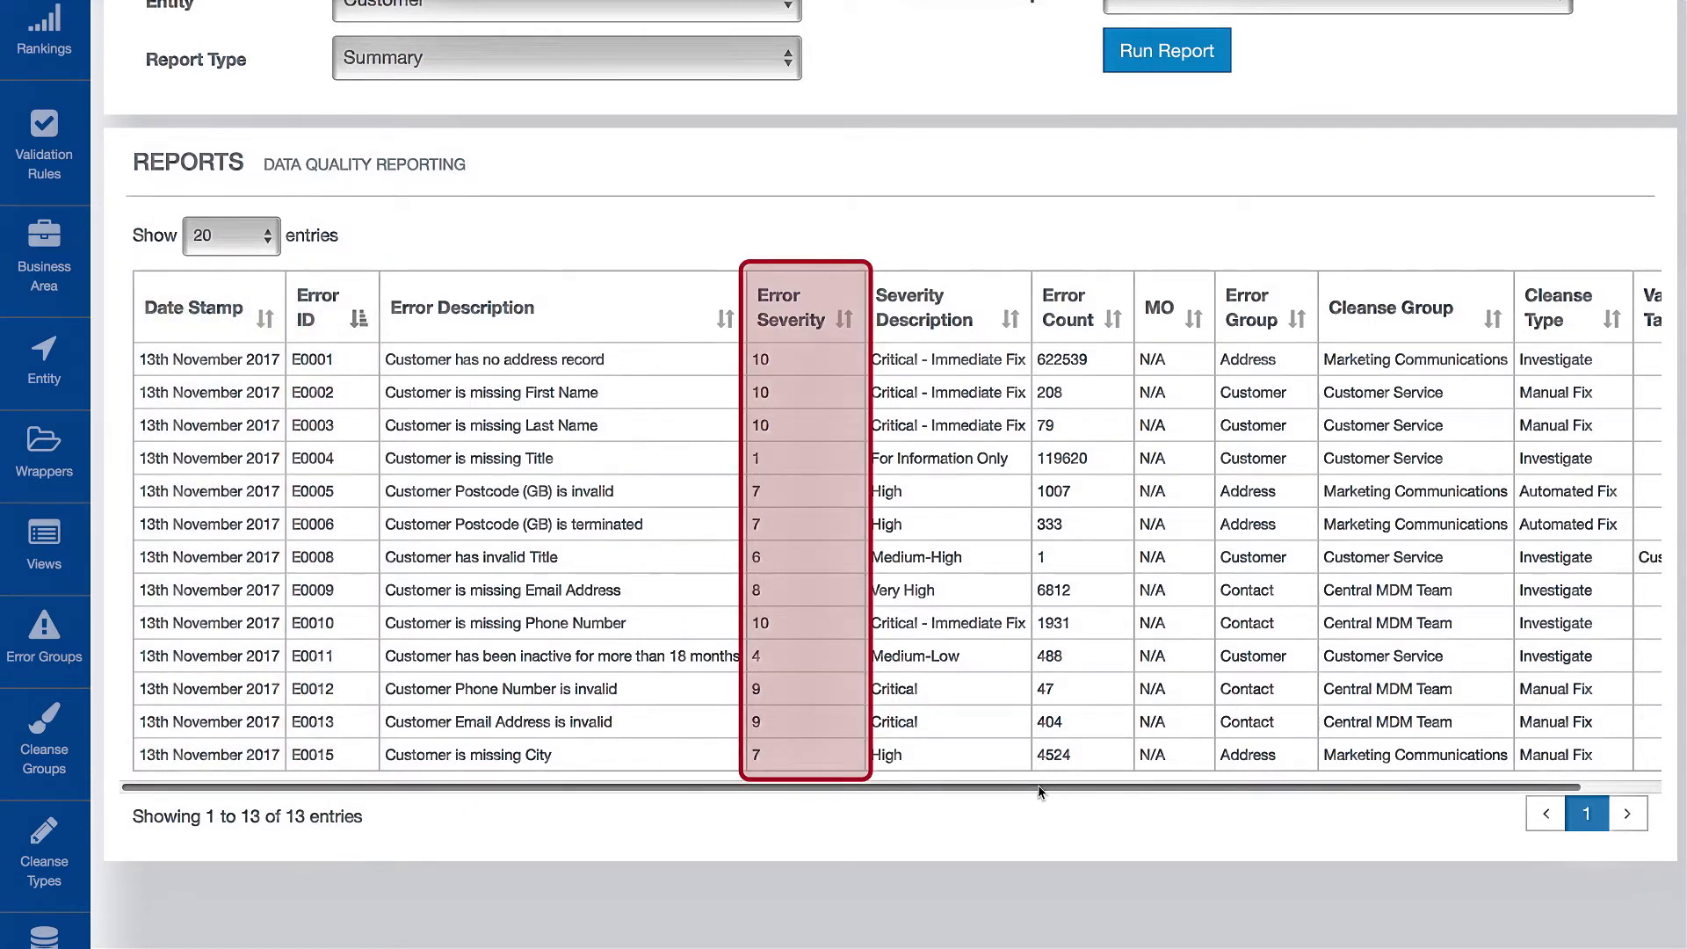
drag(1039, 790, 1135, 793)
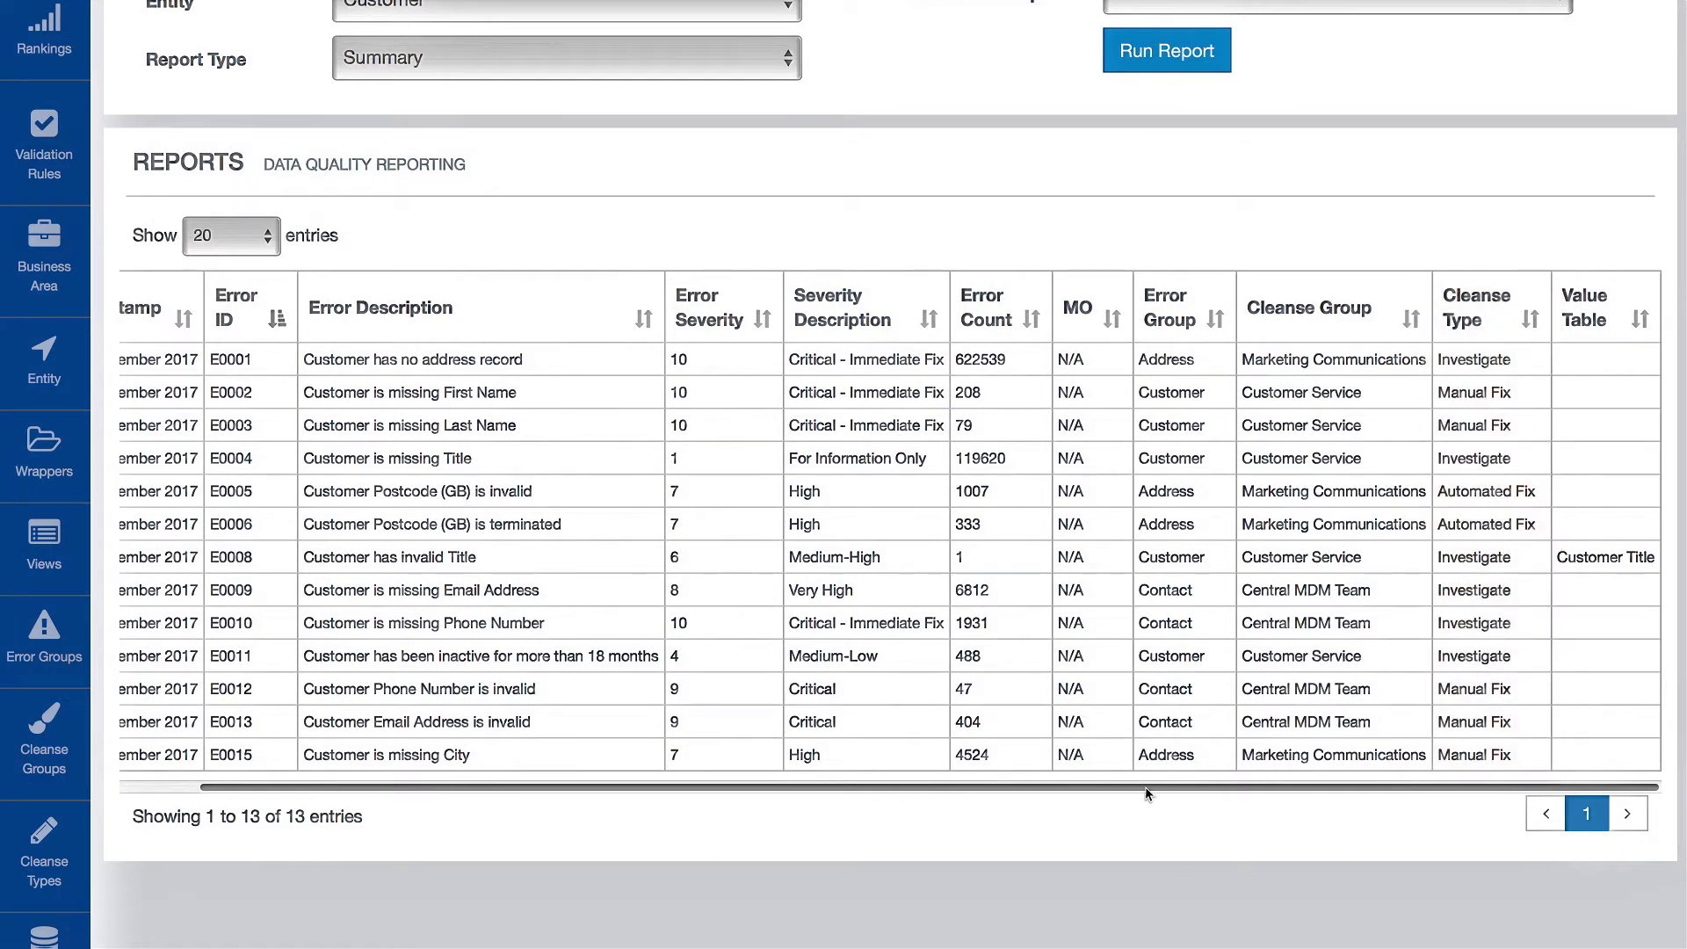
click(585, 464)
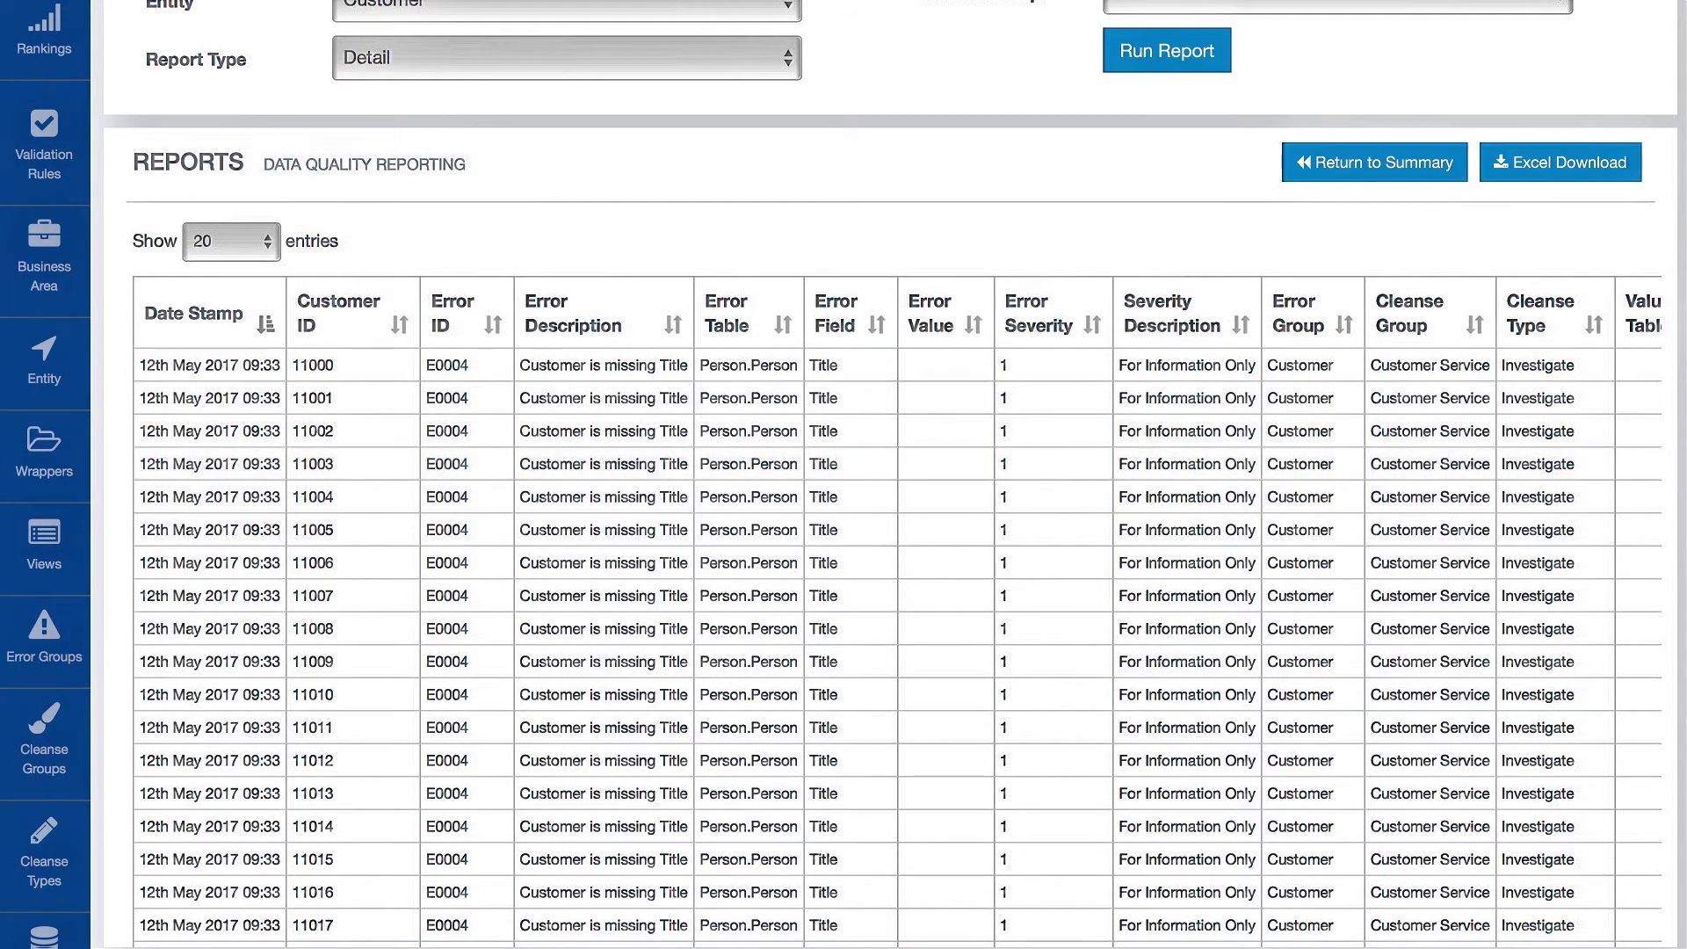
scroll(925, 864, down, 2)
mouse_move(926, 864)
mouse_down()
mouse_move(986, 858)
mouse_move(916, 864)
mouse_up()
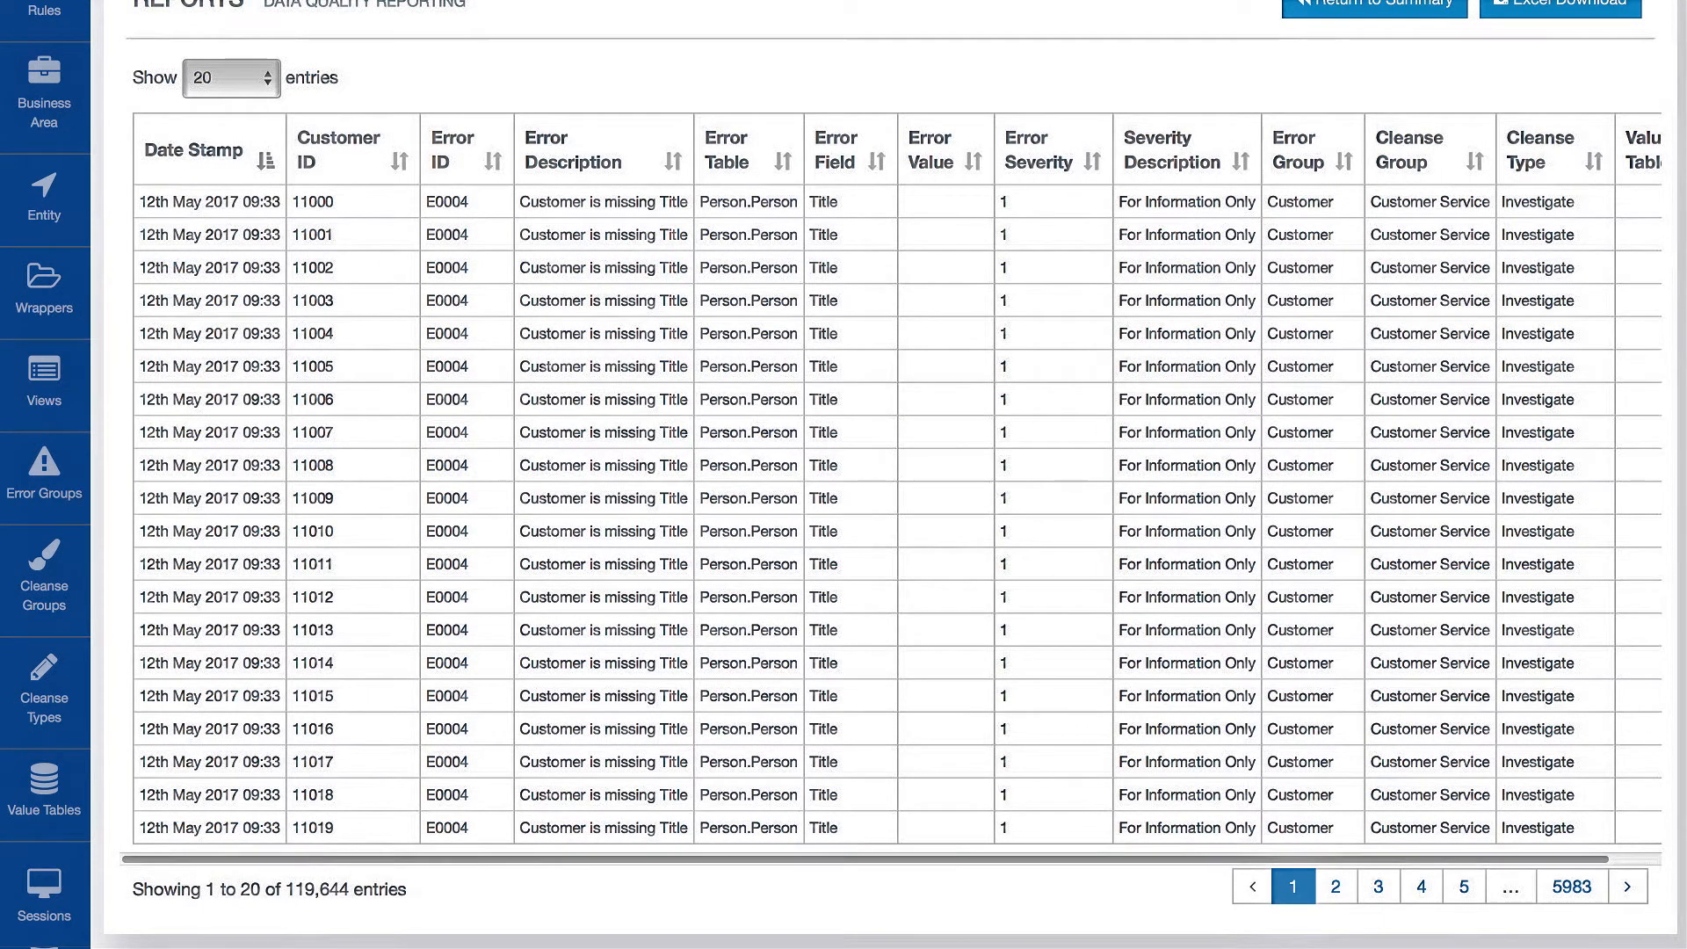
scroll(77, 769, up, 4)
scroll(78, 769, up, 2)
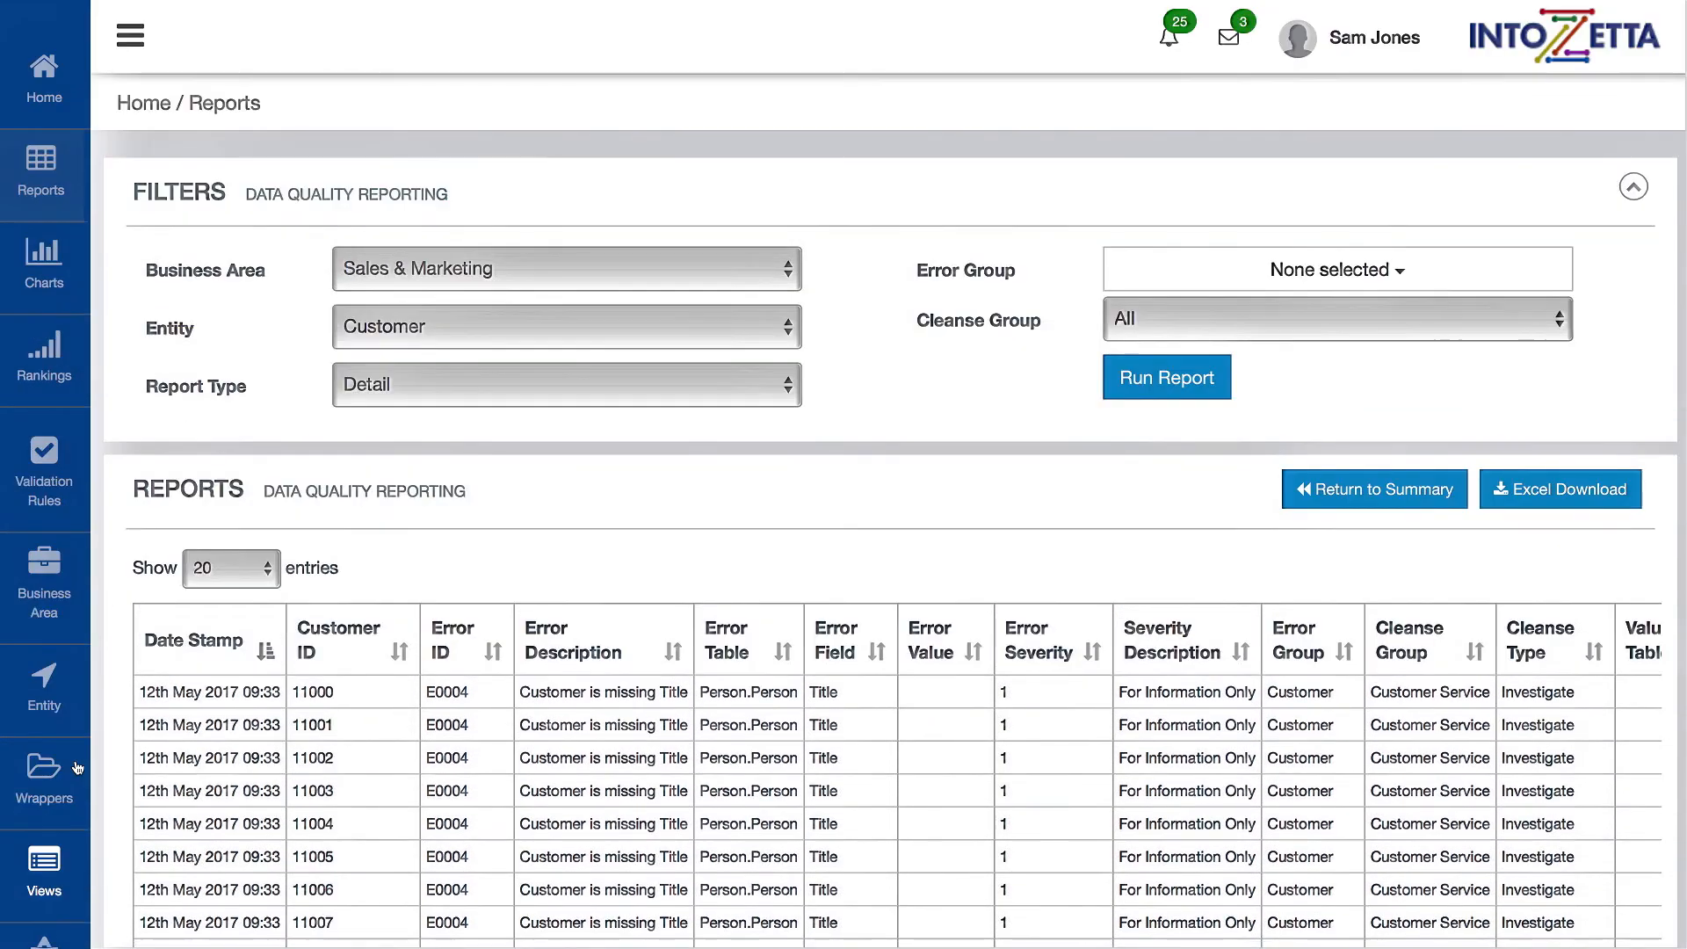
Display the data quality charts for the Customer entity in the Sales & Marketing business area
click(46, 271)
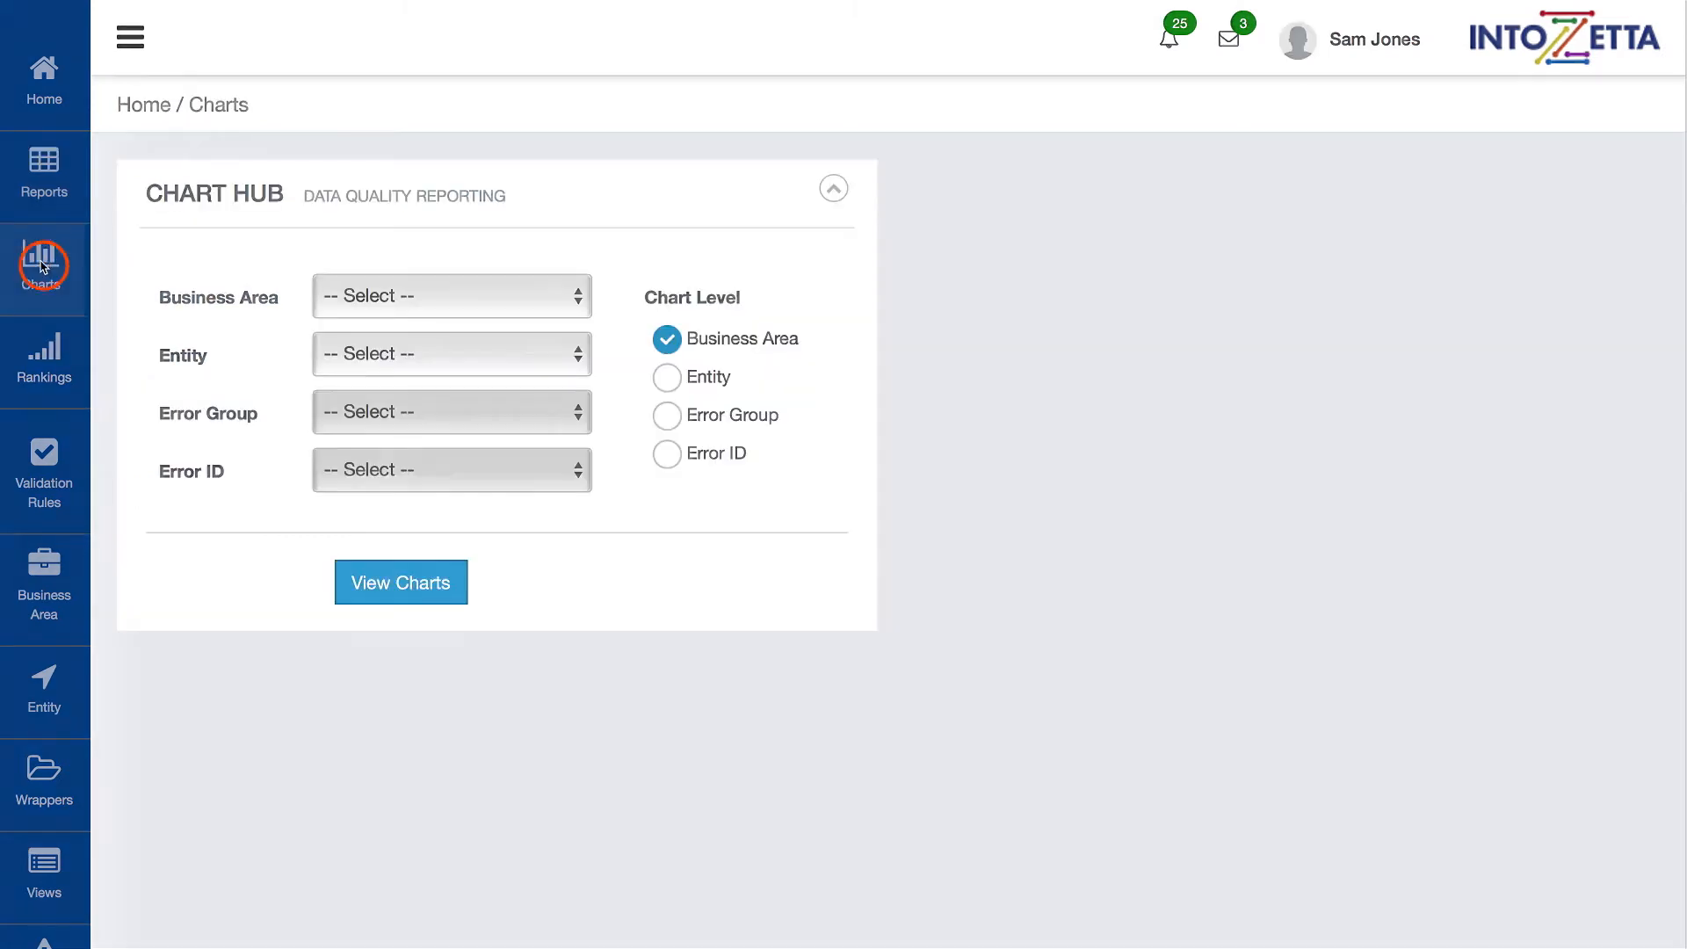
click(383, 297)
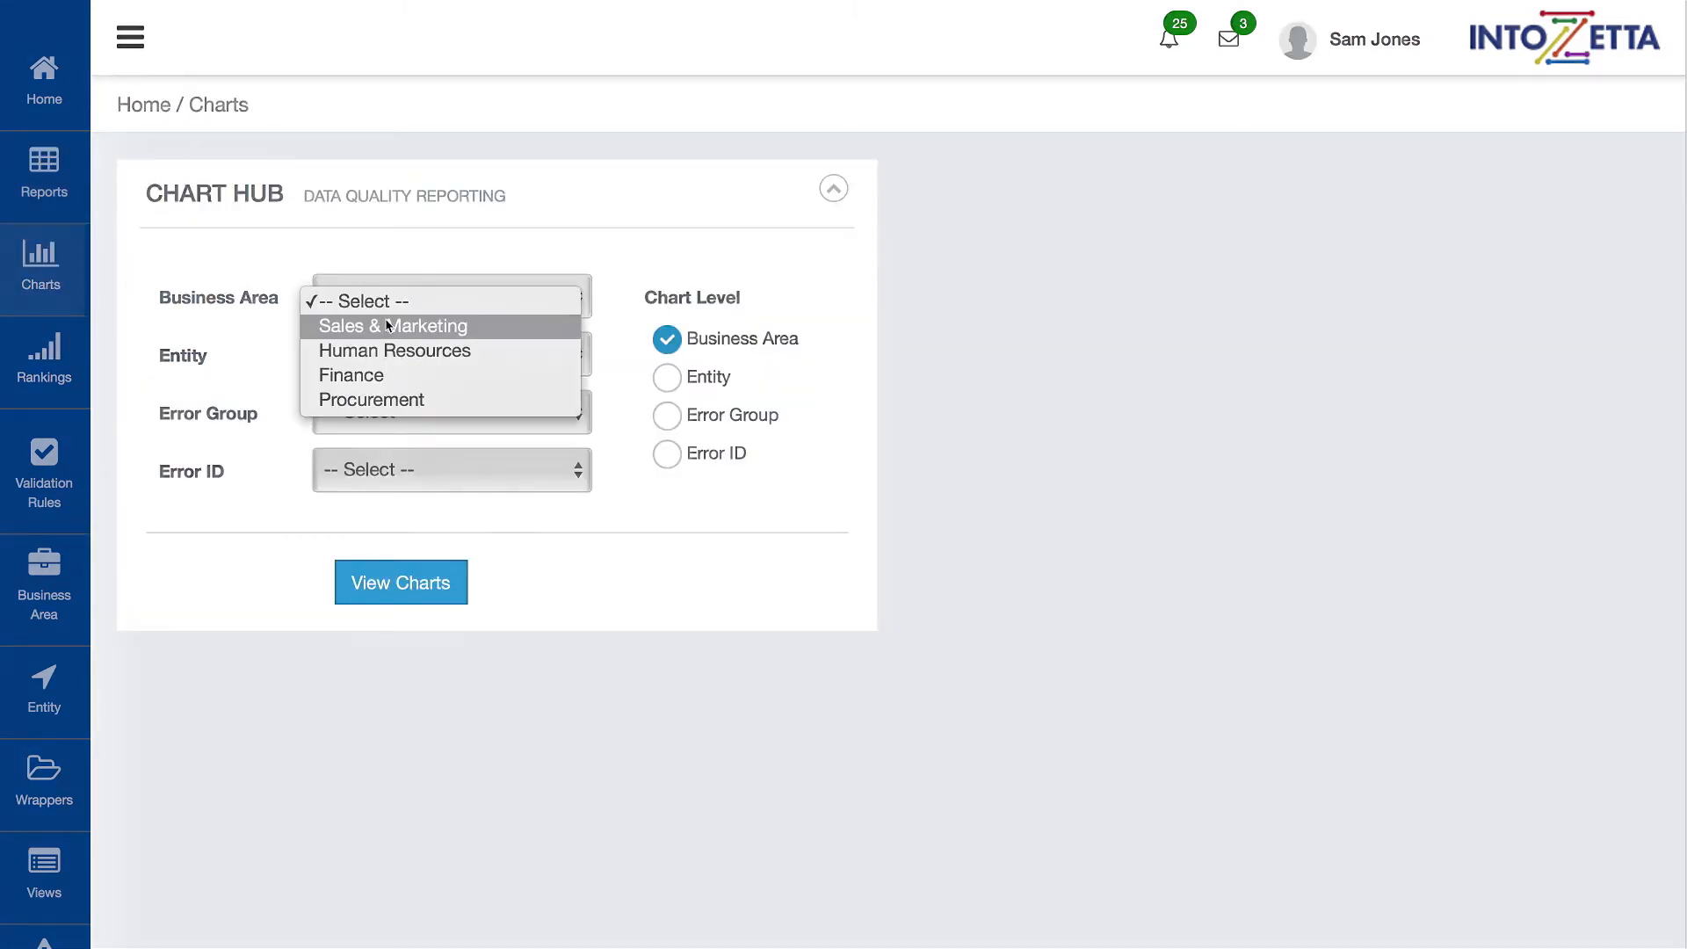
click(387, 327)
click(384, 360)
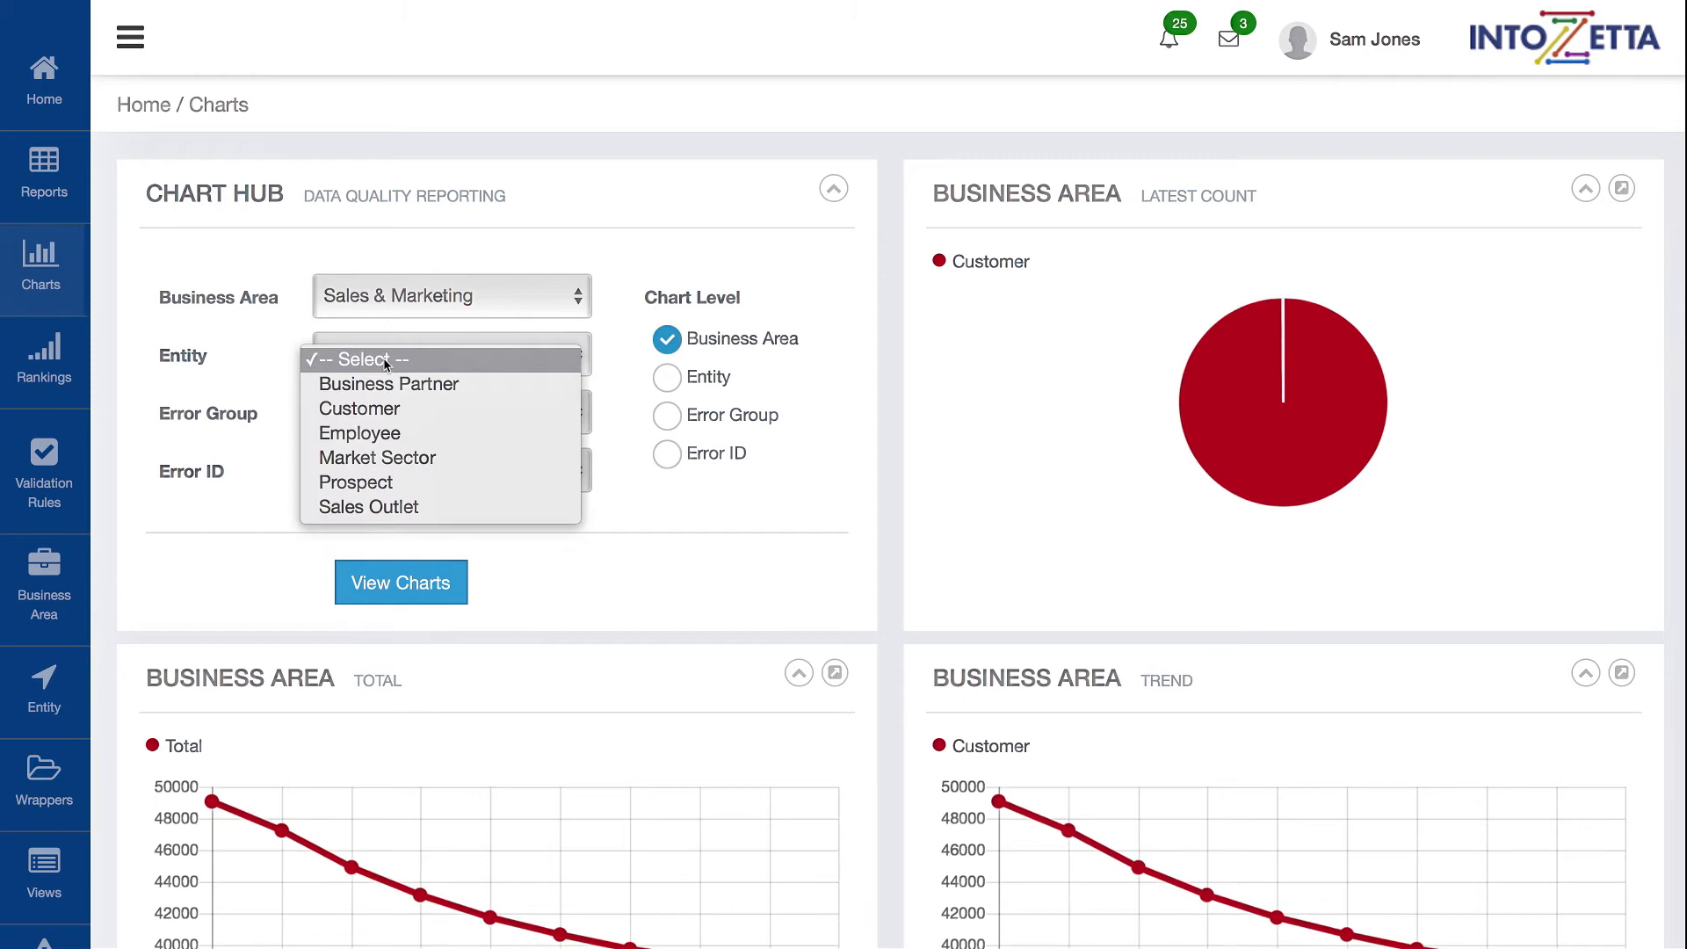
click(369, 405)
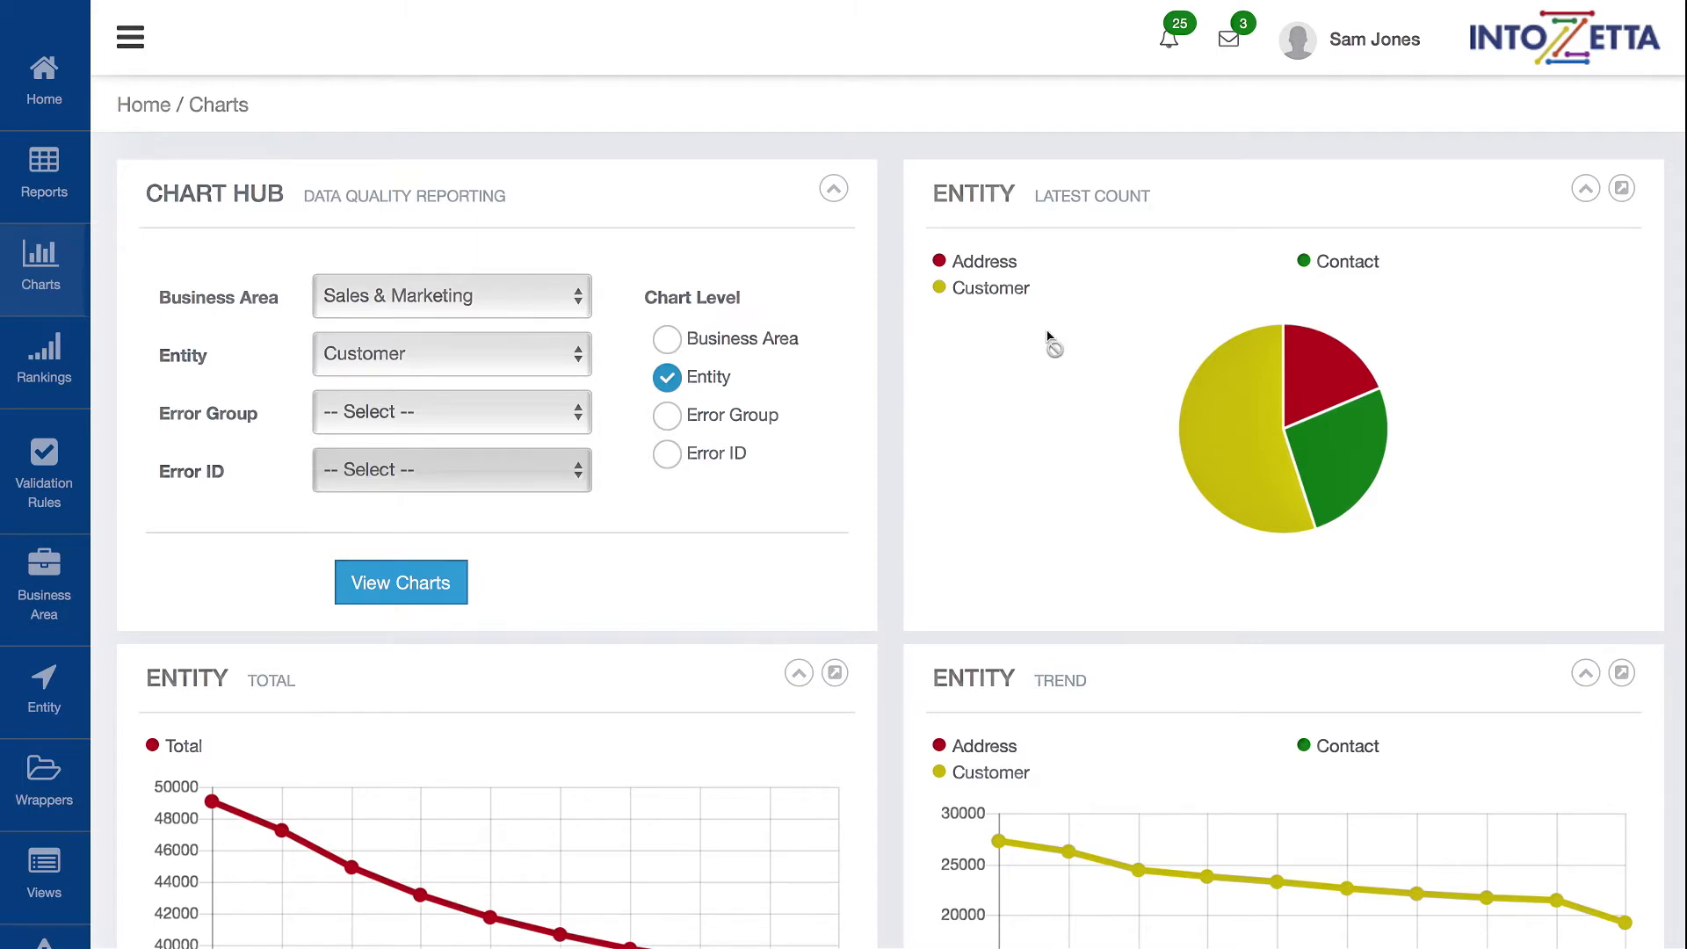
Drill into the Address error group from the latest-count pie chart and check the counts of its slices
click(1311, 337)
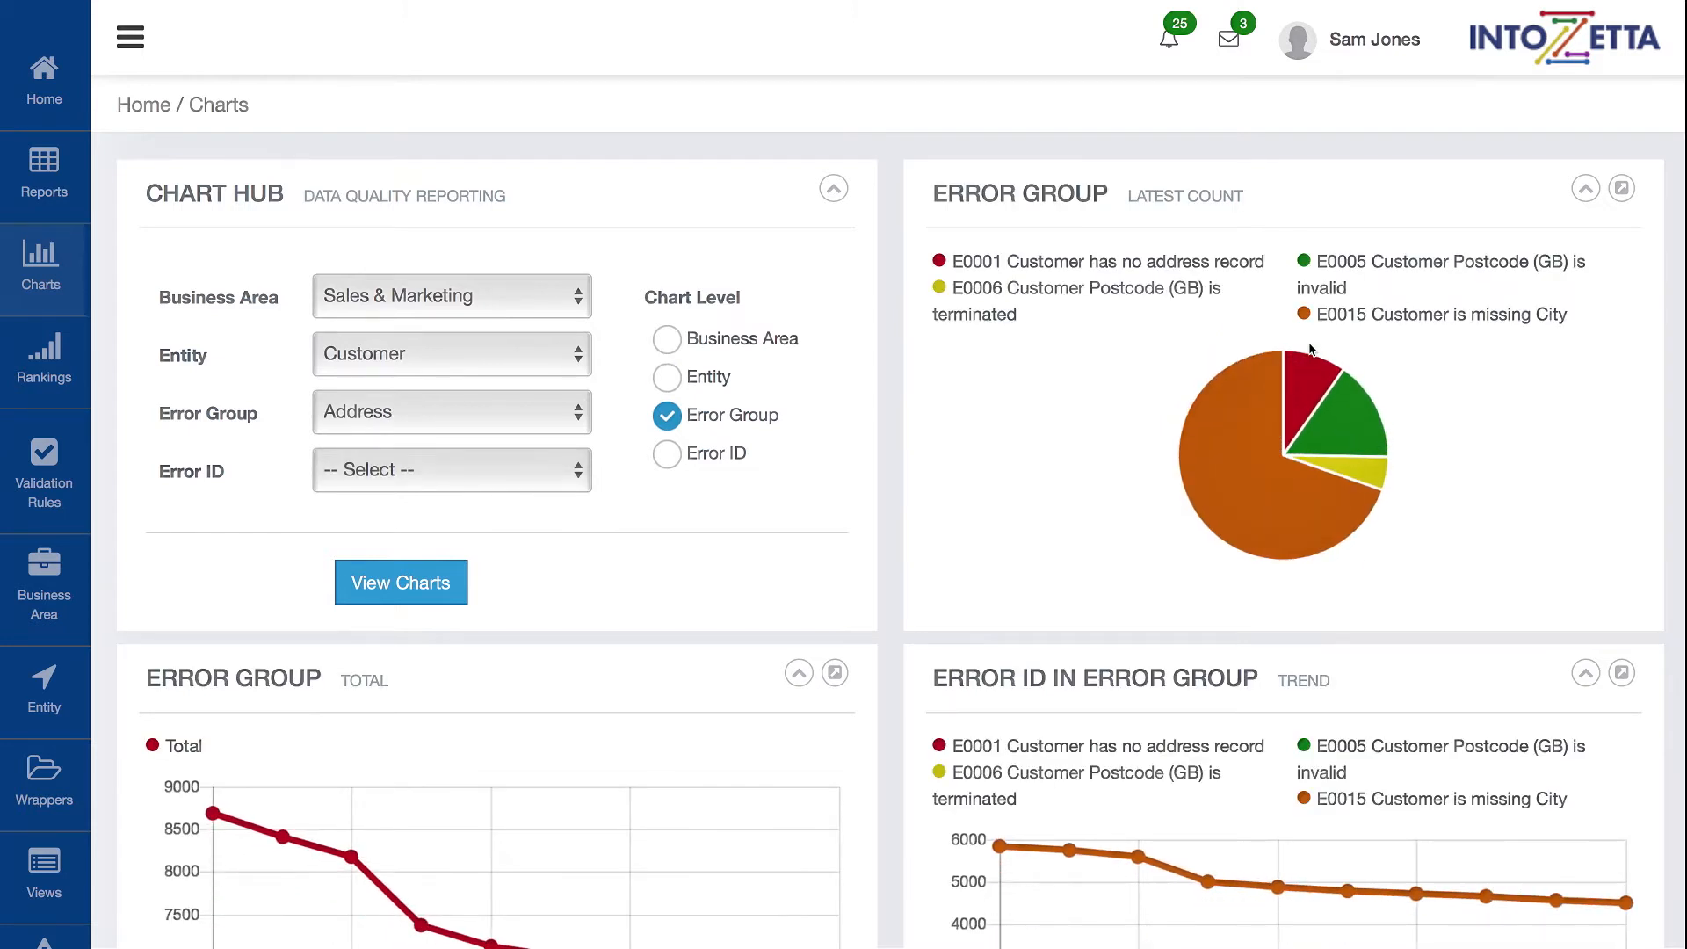
mouse_move(1342, 425)
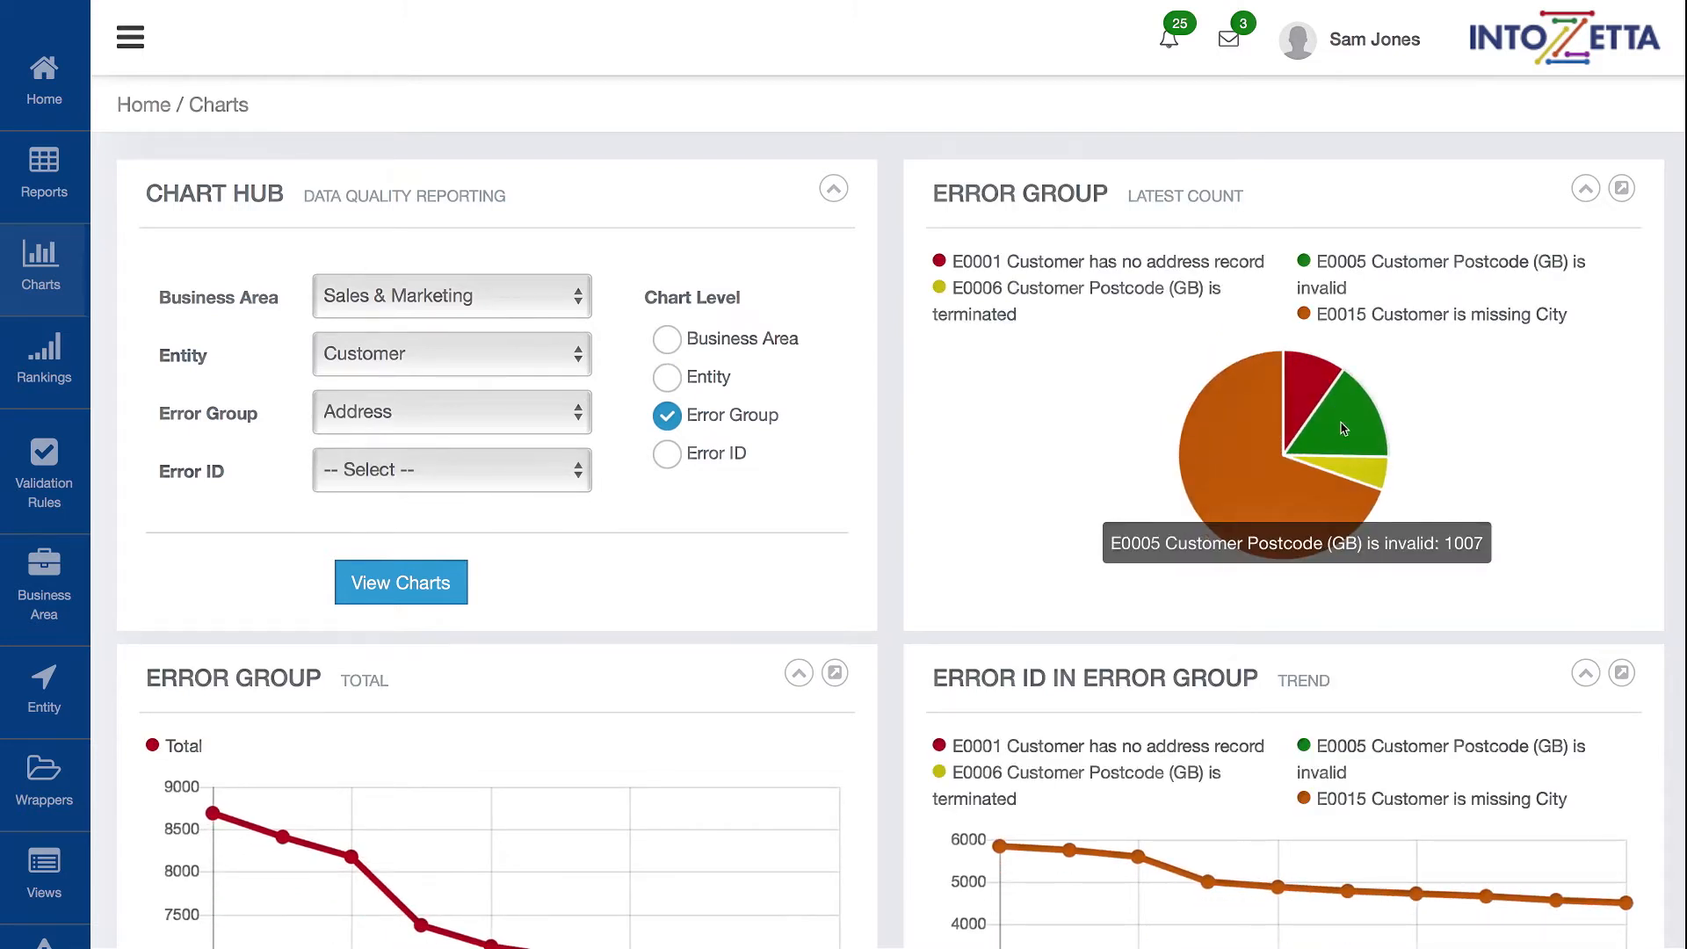
mouse_move(1361, 469)
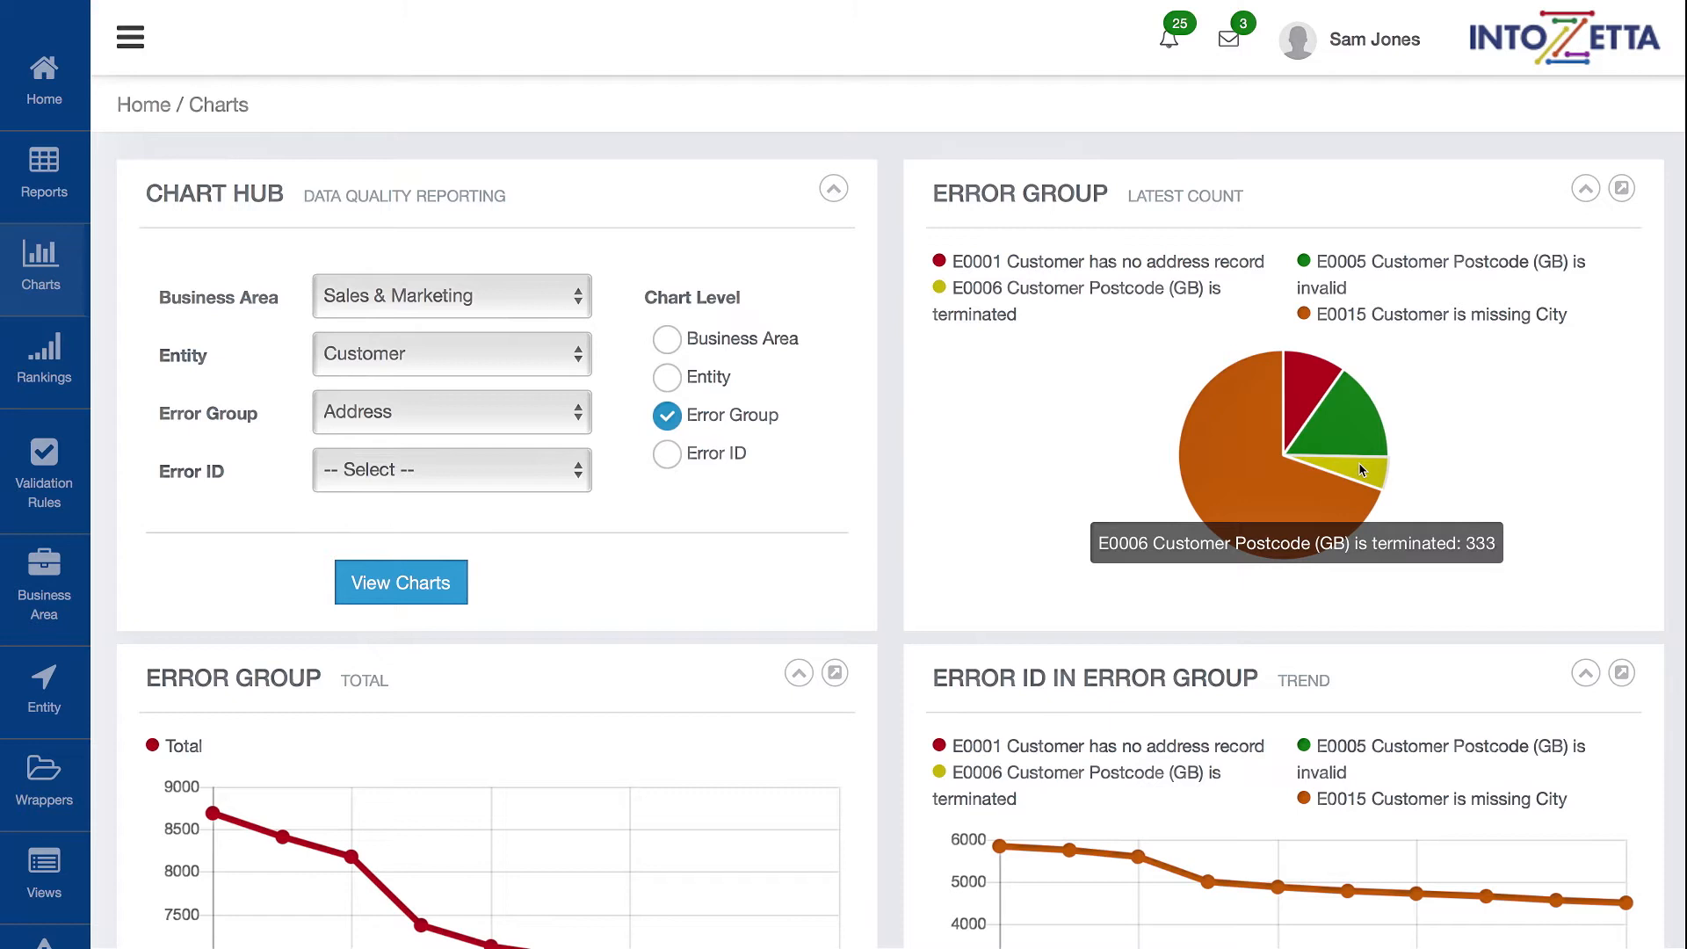
mouse_move(1334, 502)
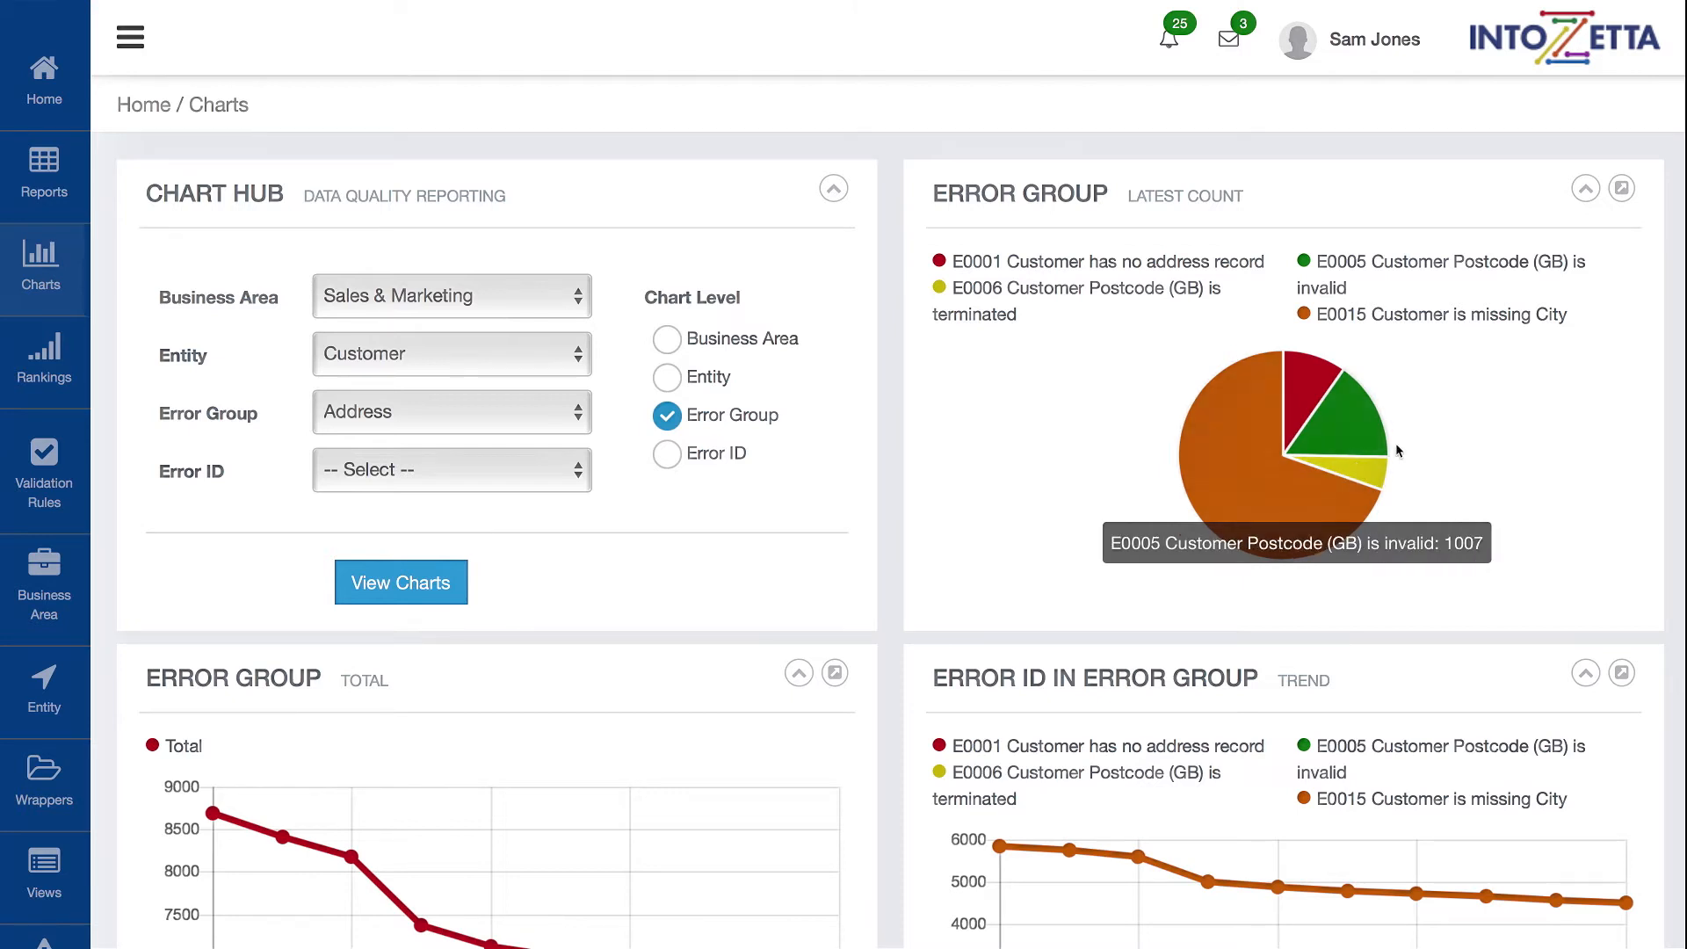
Hide and restore the E0015 series in the Error Group pie chart, and view that chart enlarged before returning it to normal size
click(1440, 318)
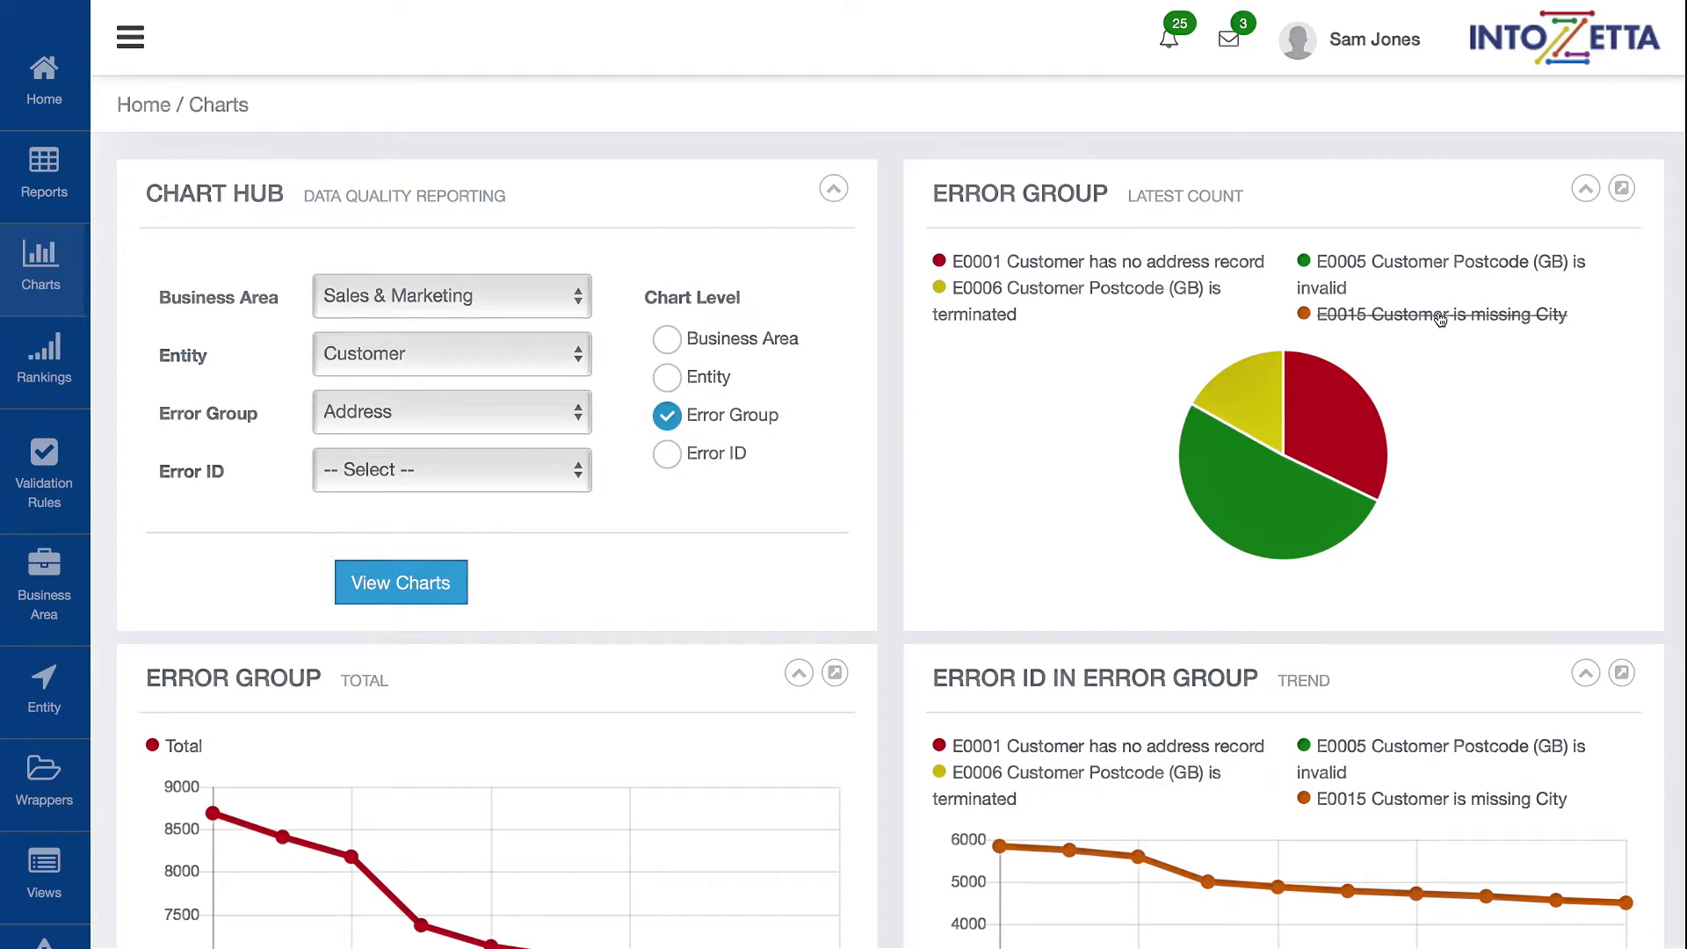
click(1441, 318)
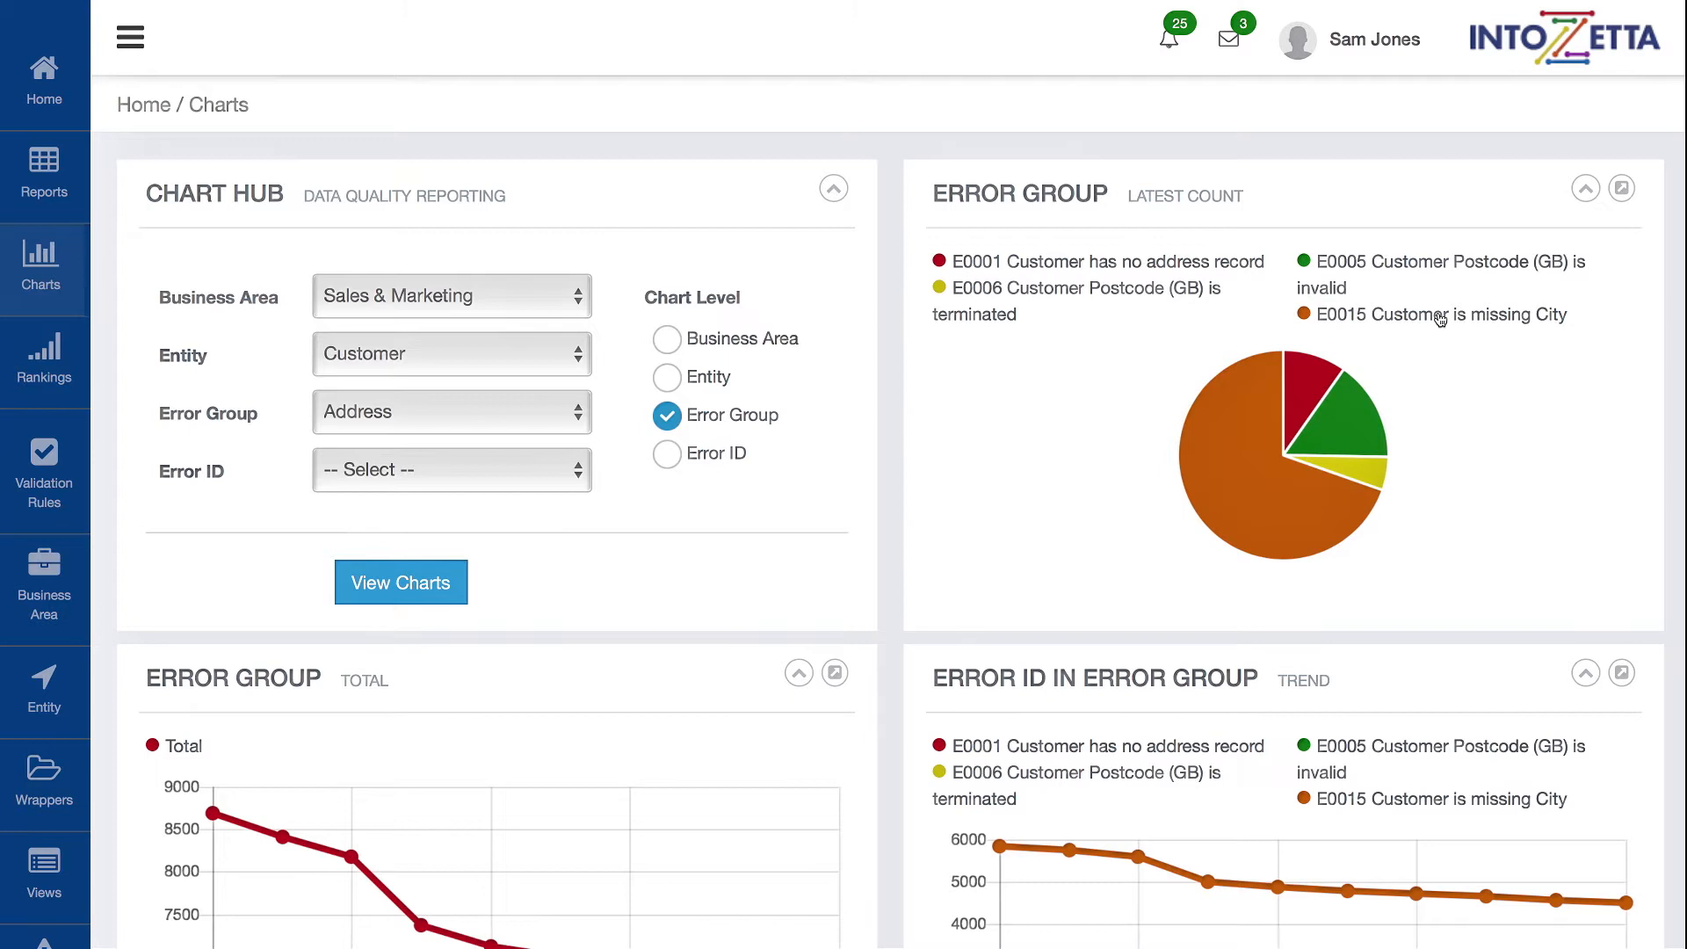
click(1623, 190)
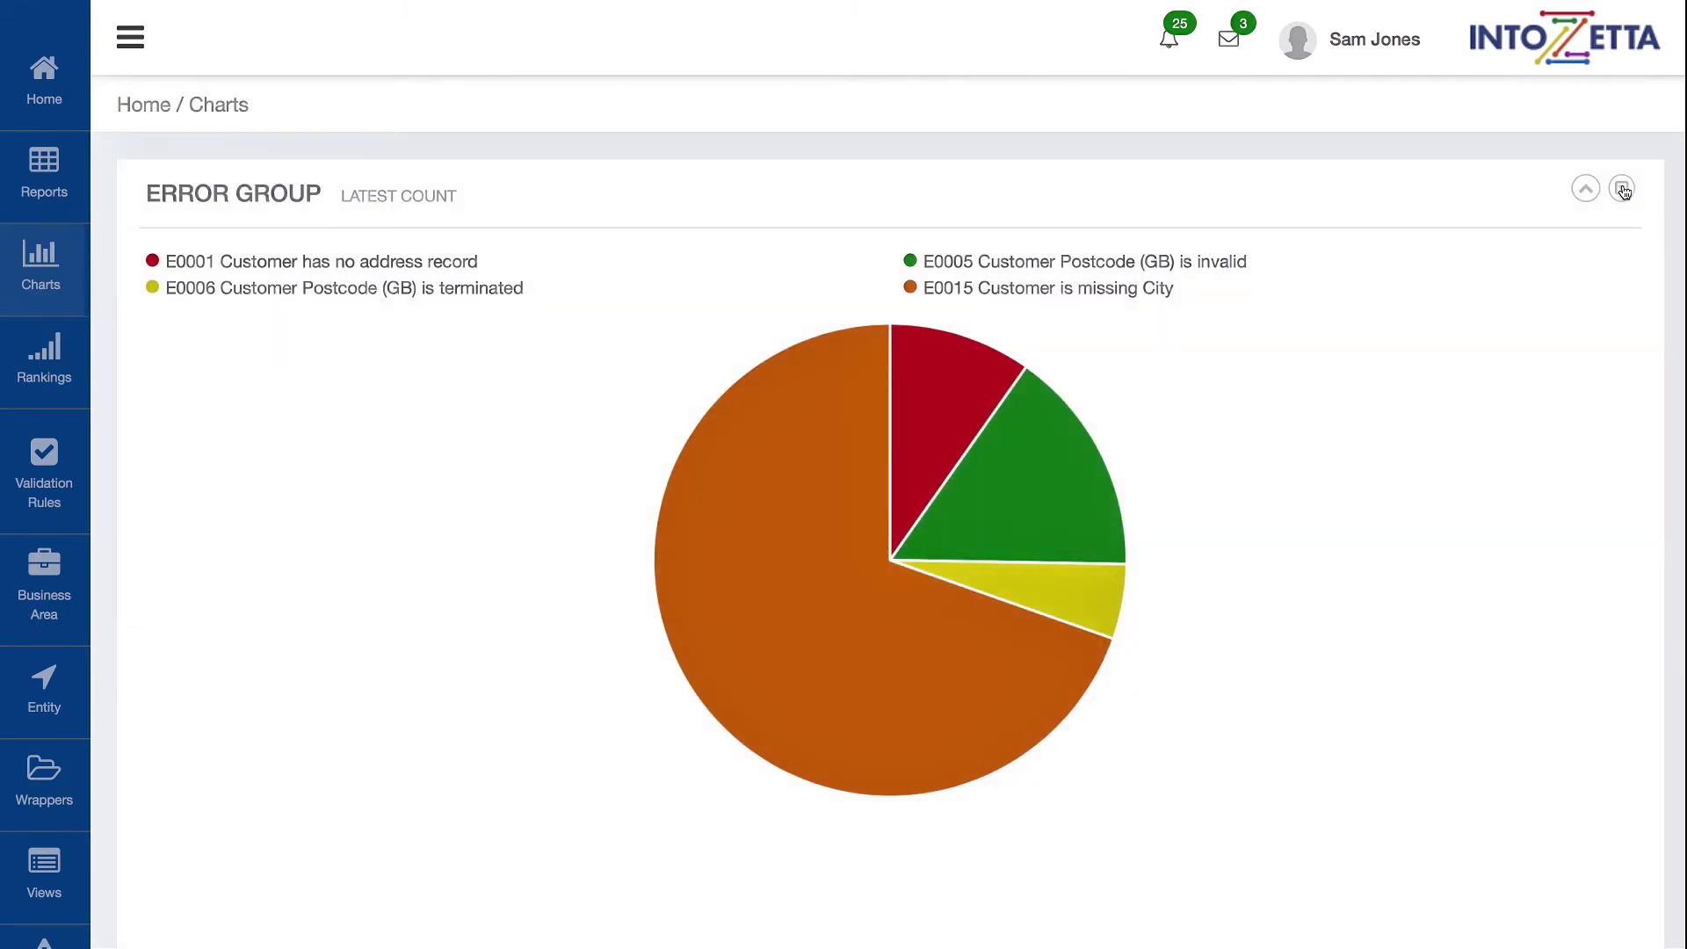
click(1623, 189)
Examine the Error ID in Error Group trend chart with the E0015 series hidden and shown again, and enlarge the chart
scroll(1622, 190, down, 2)
scroll(1667, 378, down, 3)
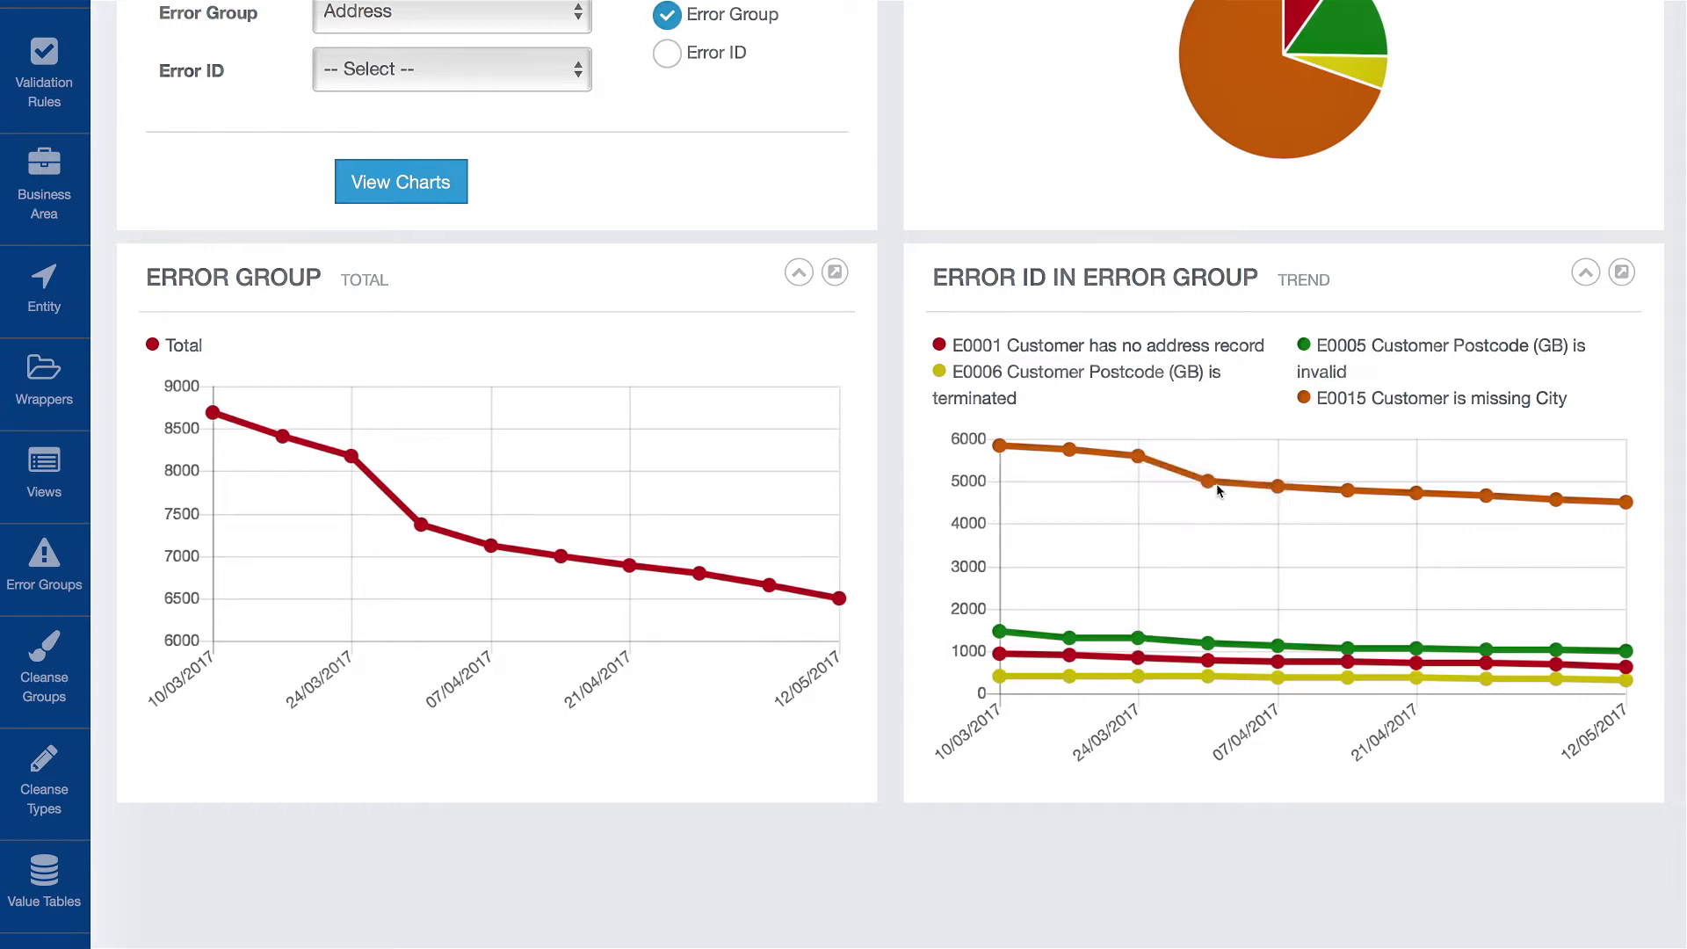
mouse_move(1217, 481)
mouse_move(1280, 490)
click(1349, 400)
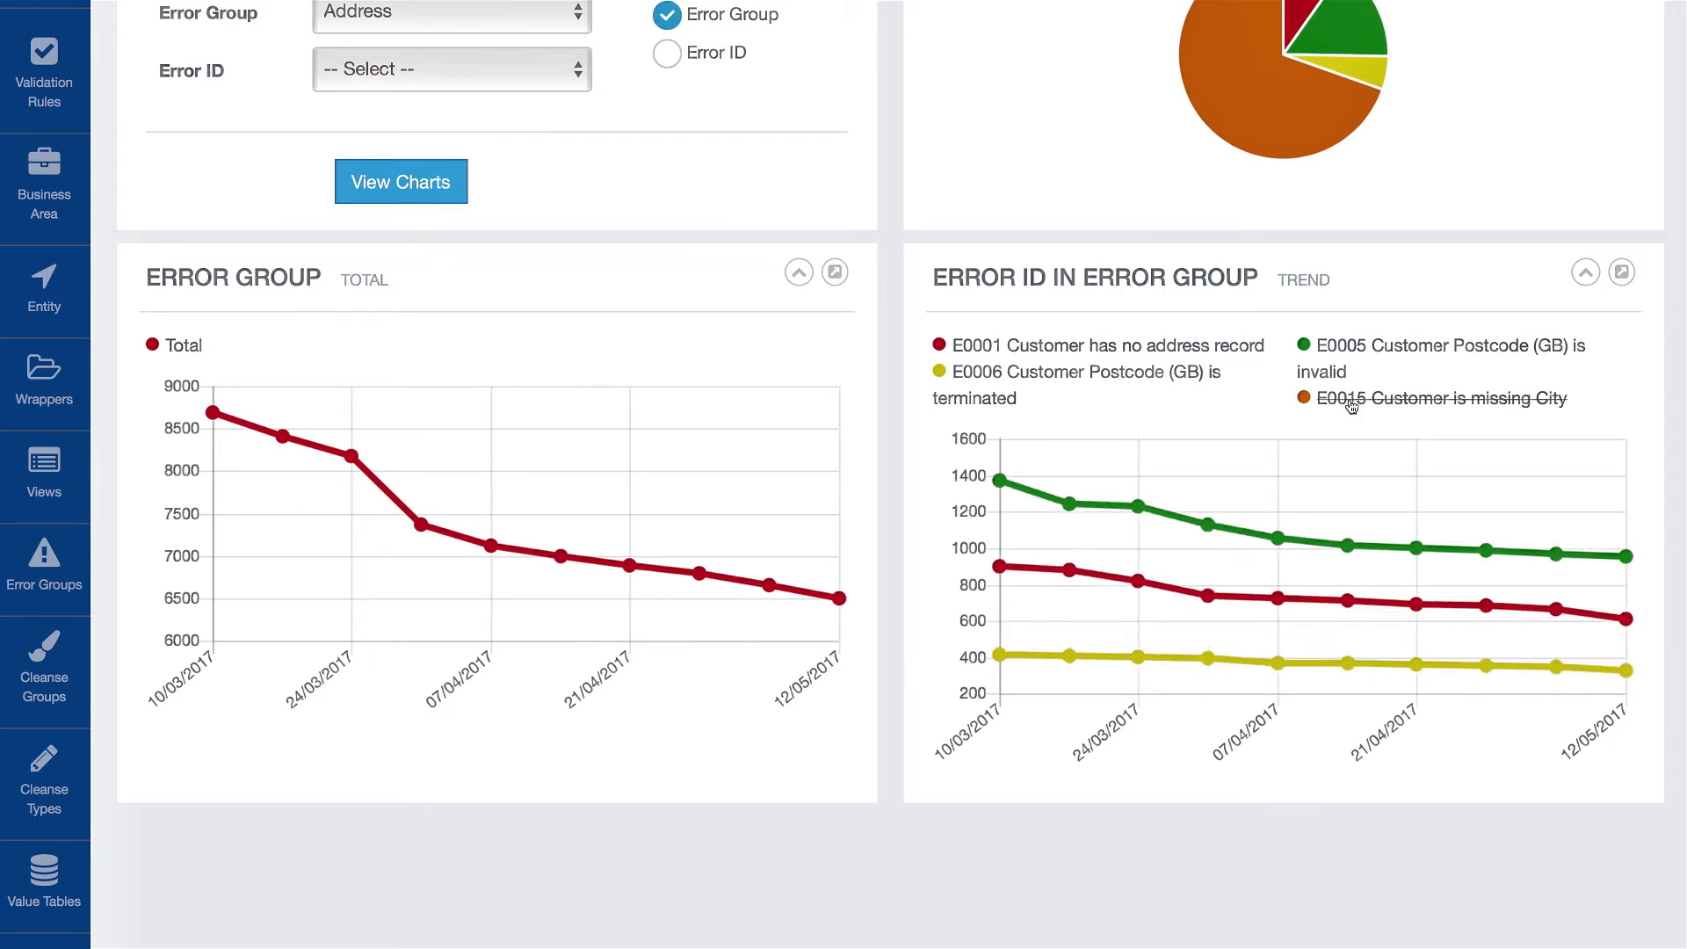
click(1351, 402)
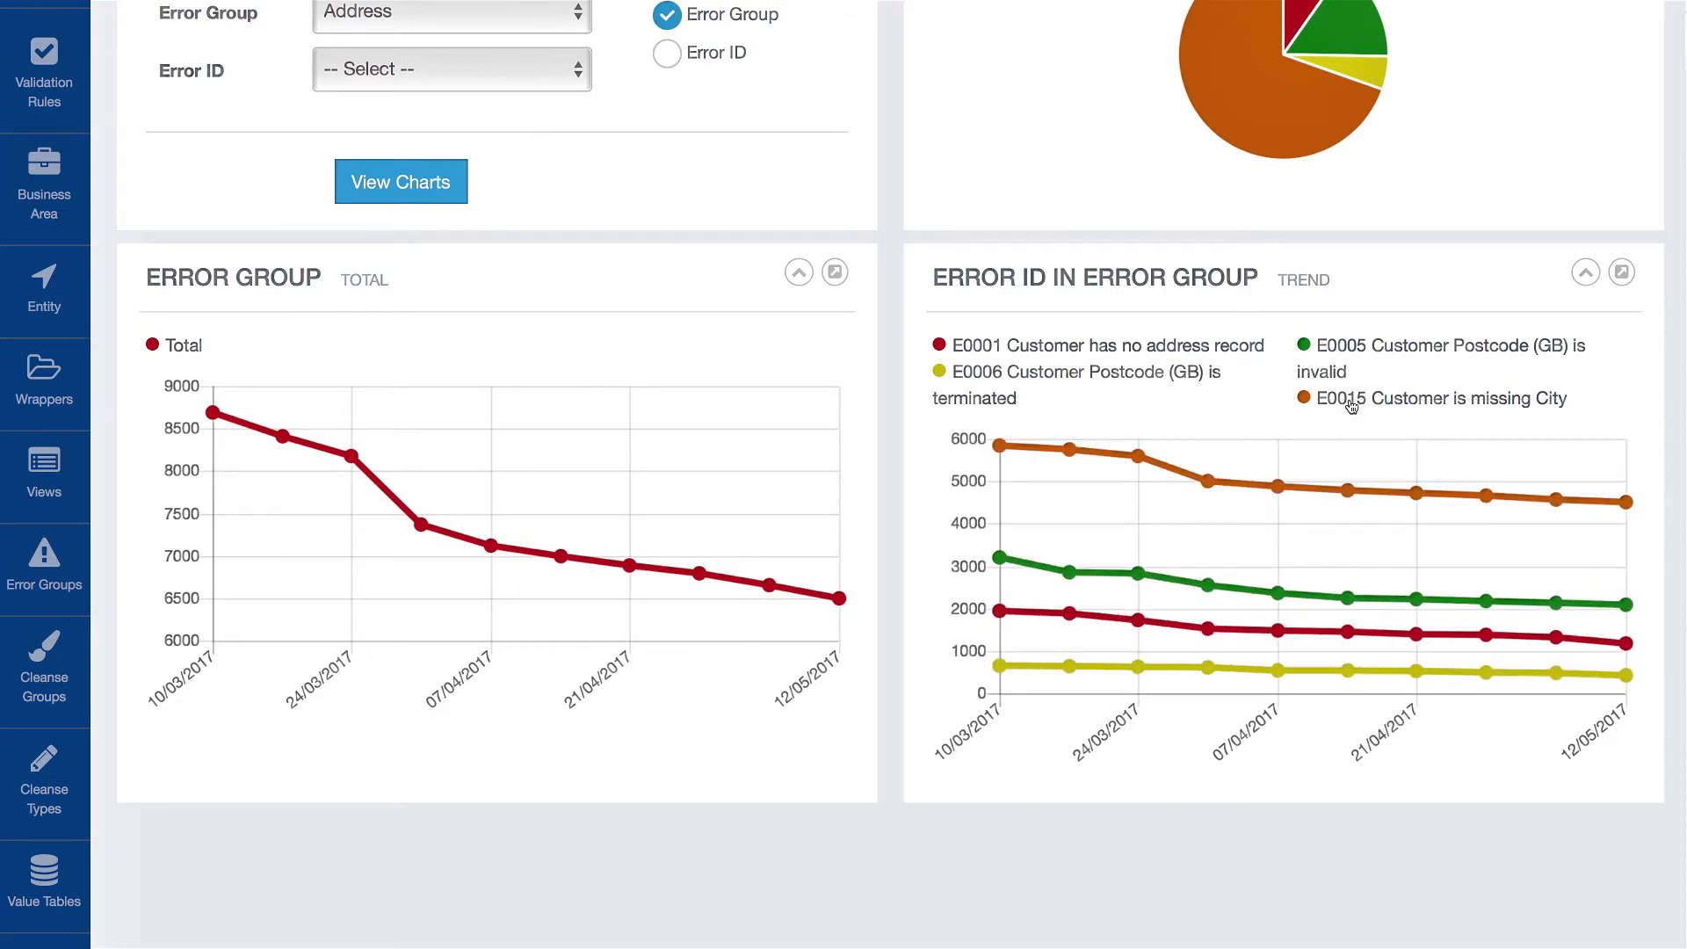
click(1621, 272)
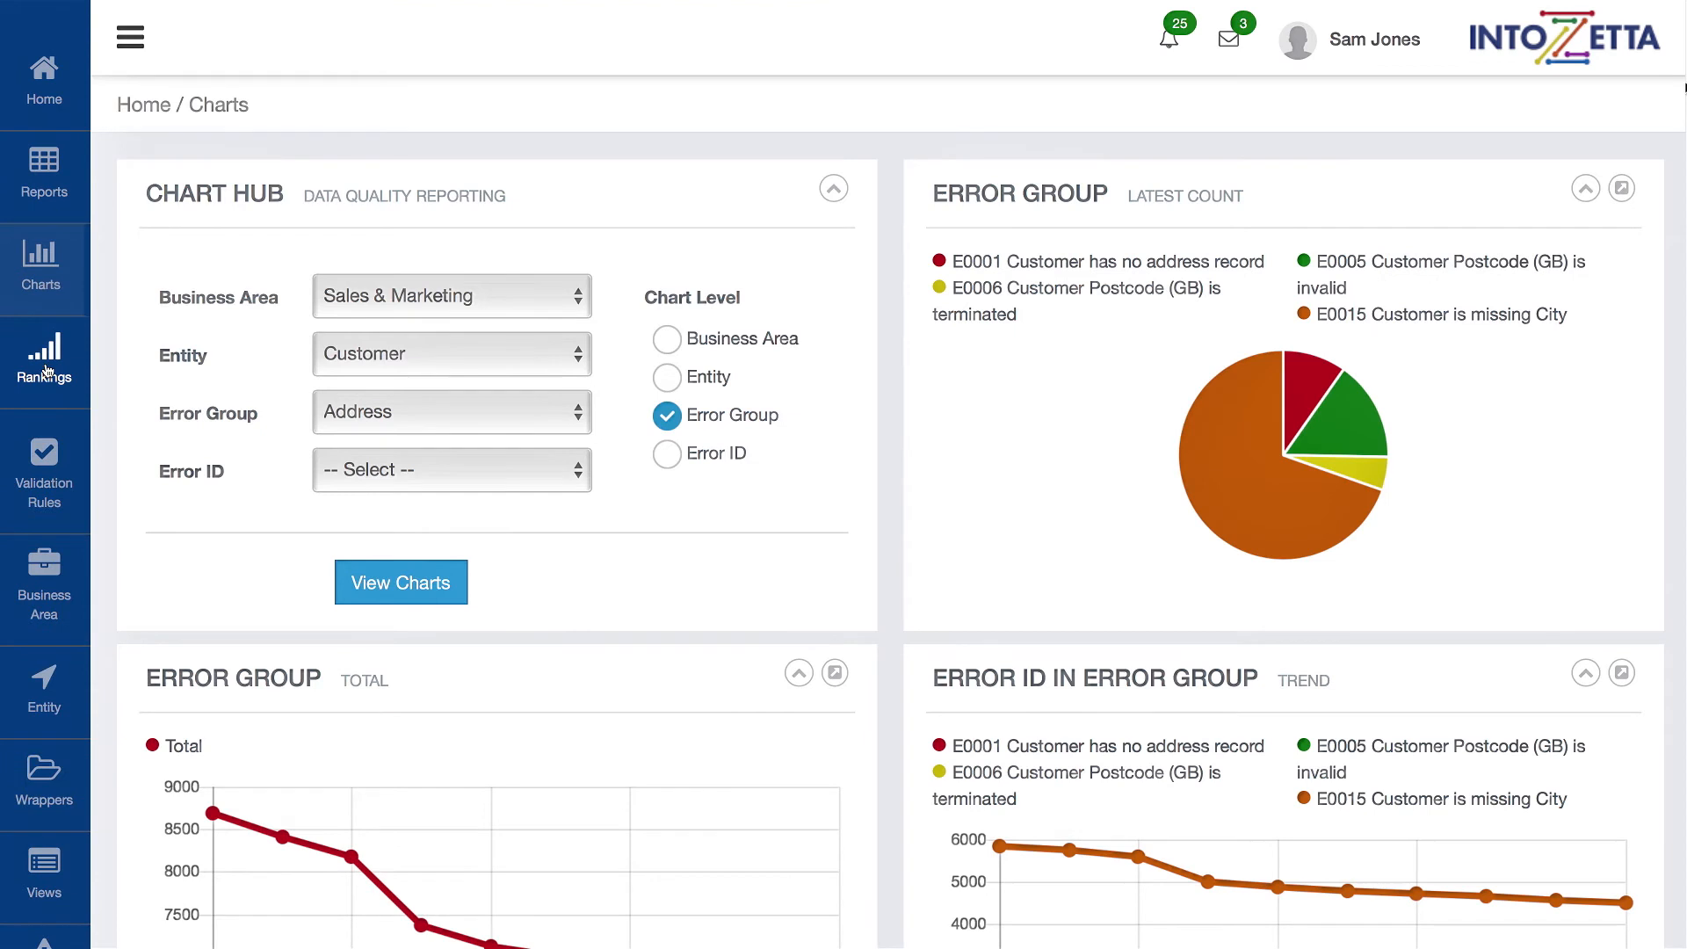
Run the data quality rankings report for all areas with the severity range limited to 5–10, and review the ranked errors
click(49, 359)
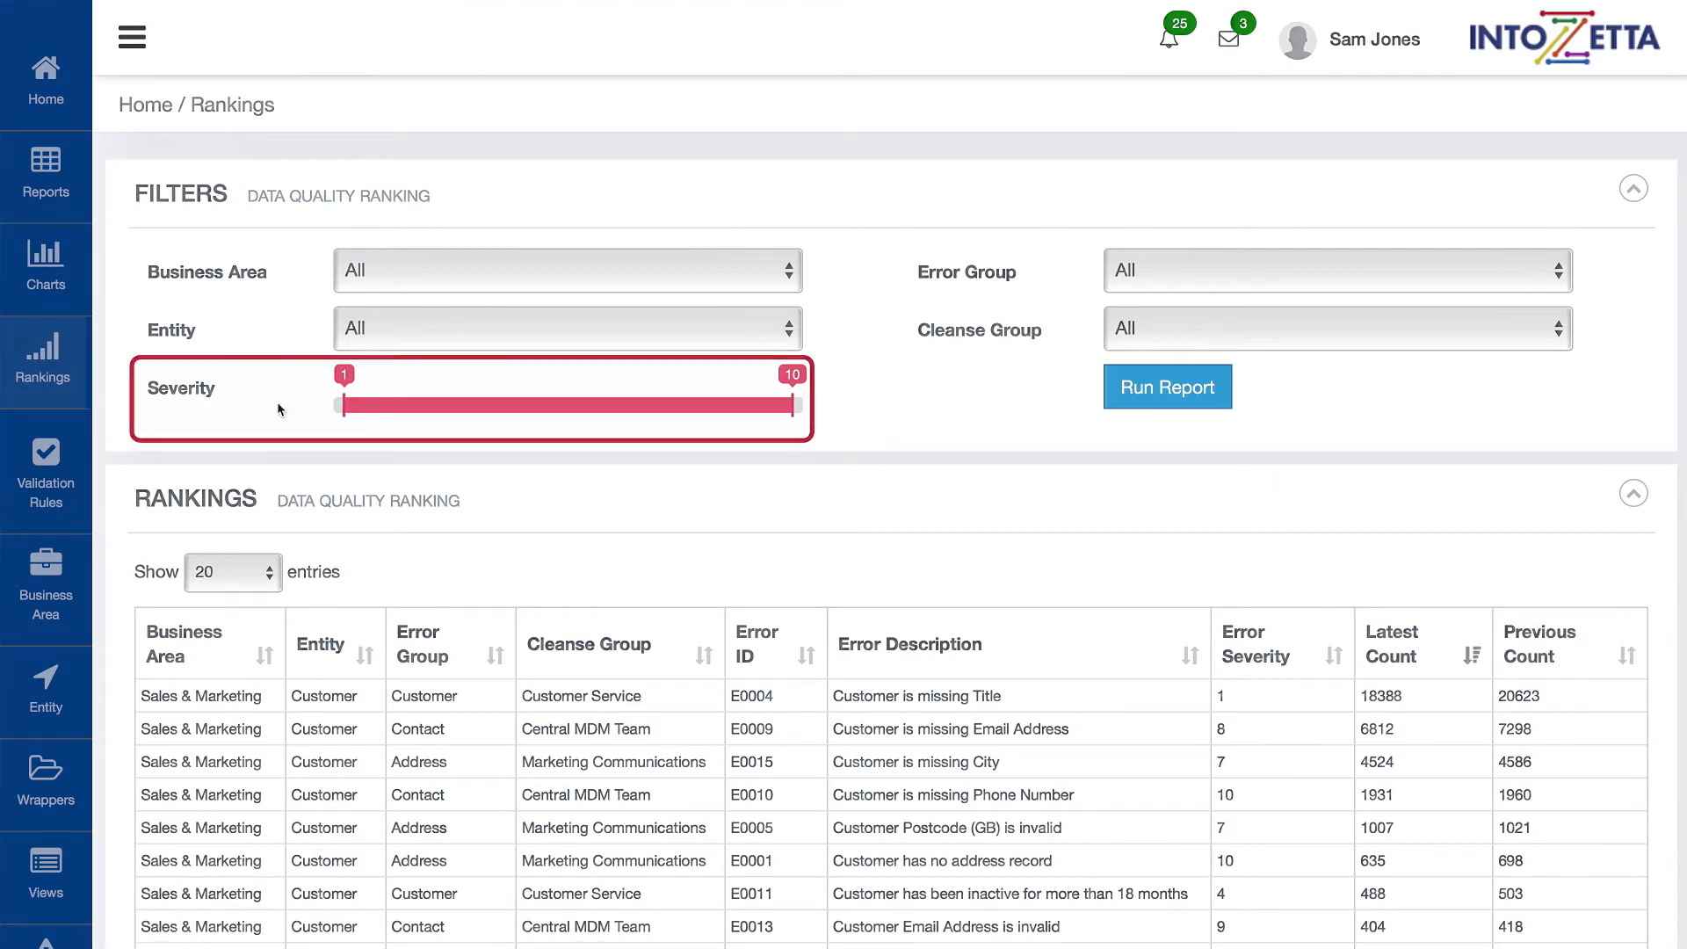
drag(345, 406, 544, 403)
click(1162, 392)
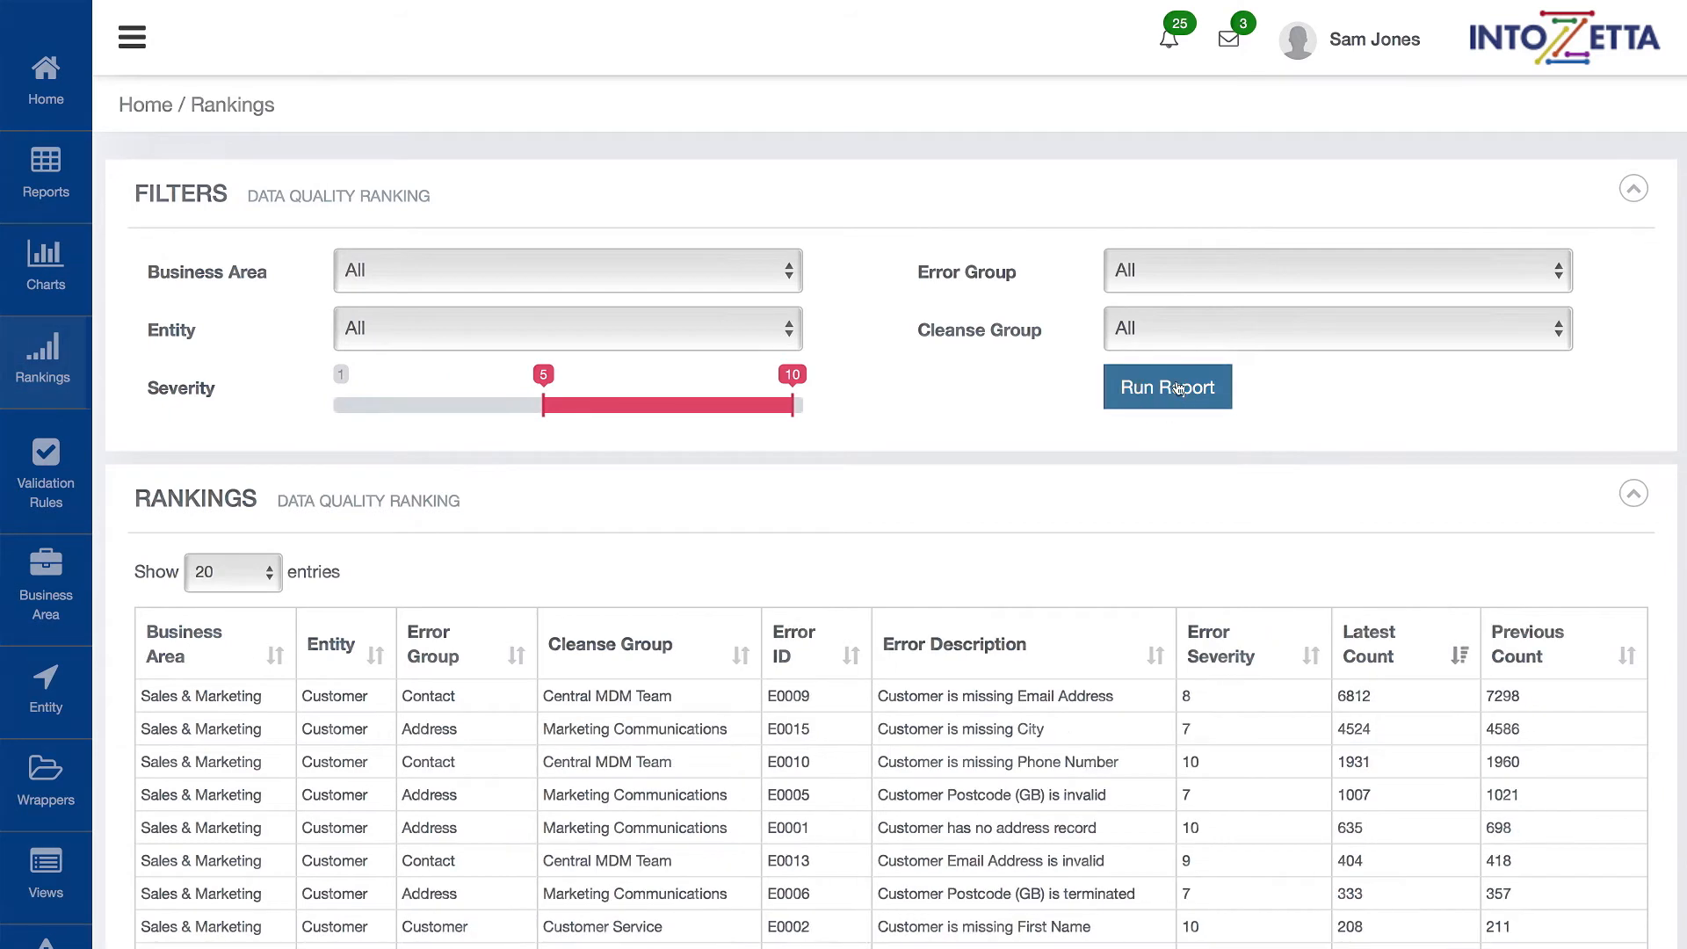
scroll(1161, 392, down, 3)
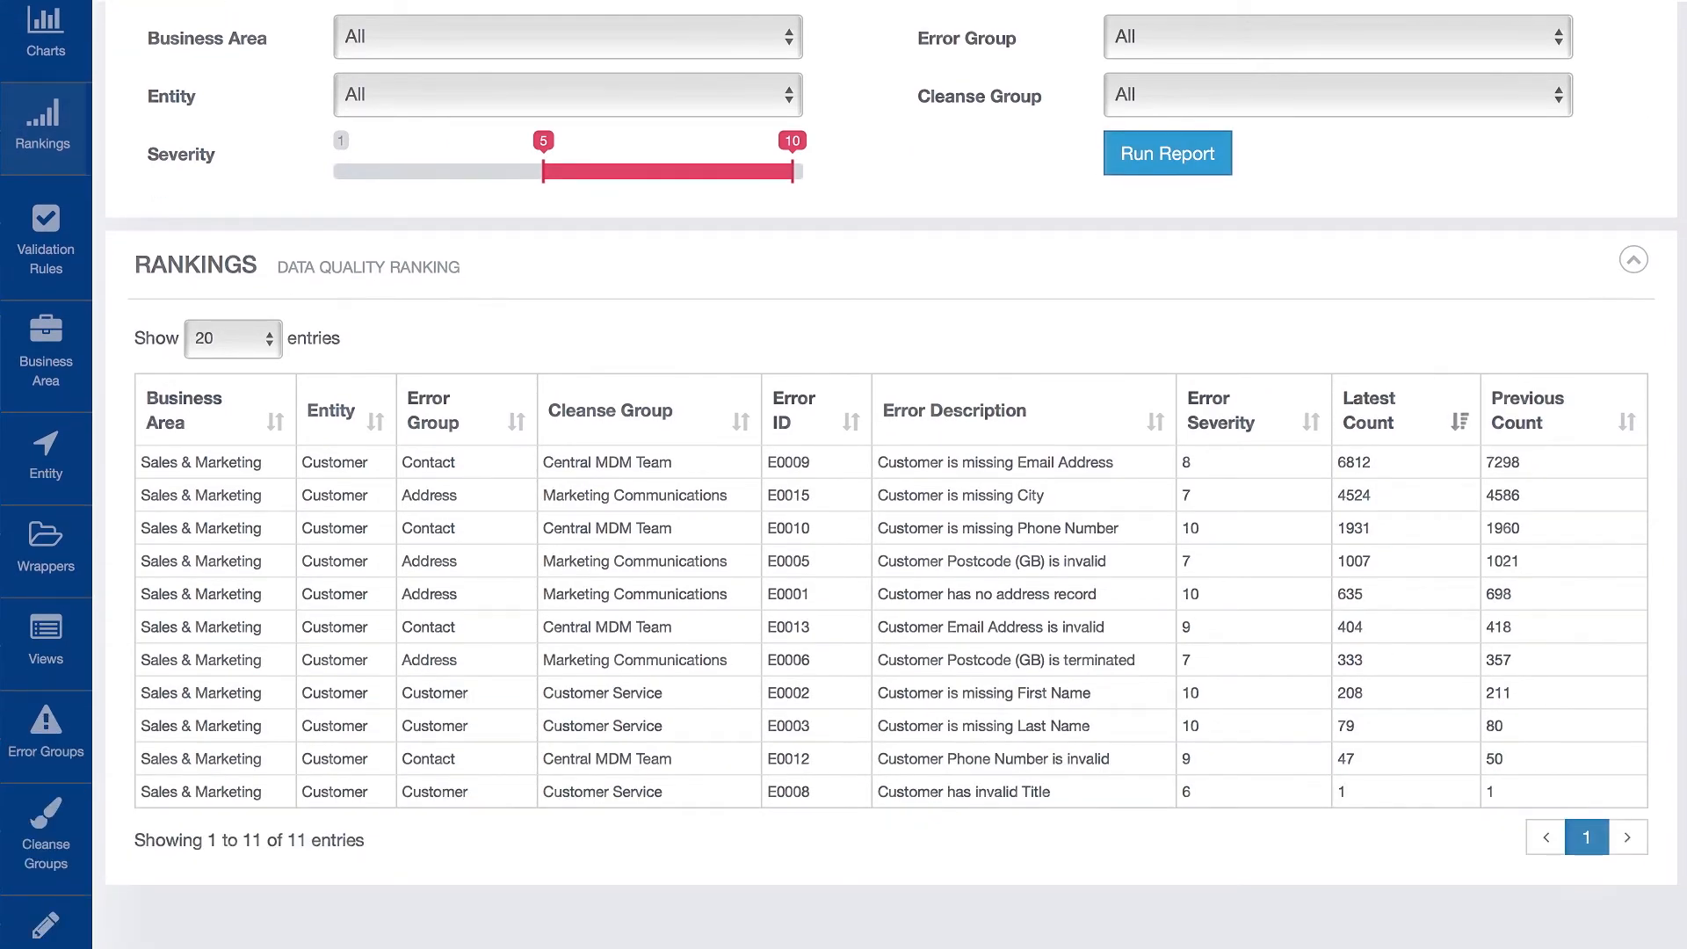
scroll(843, 474, up, 3)
Start a new validation rule with business area Sales & Marketing and entity Customer
click(40, 474)
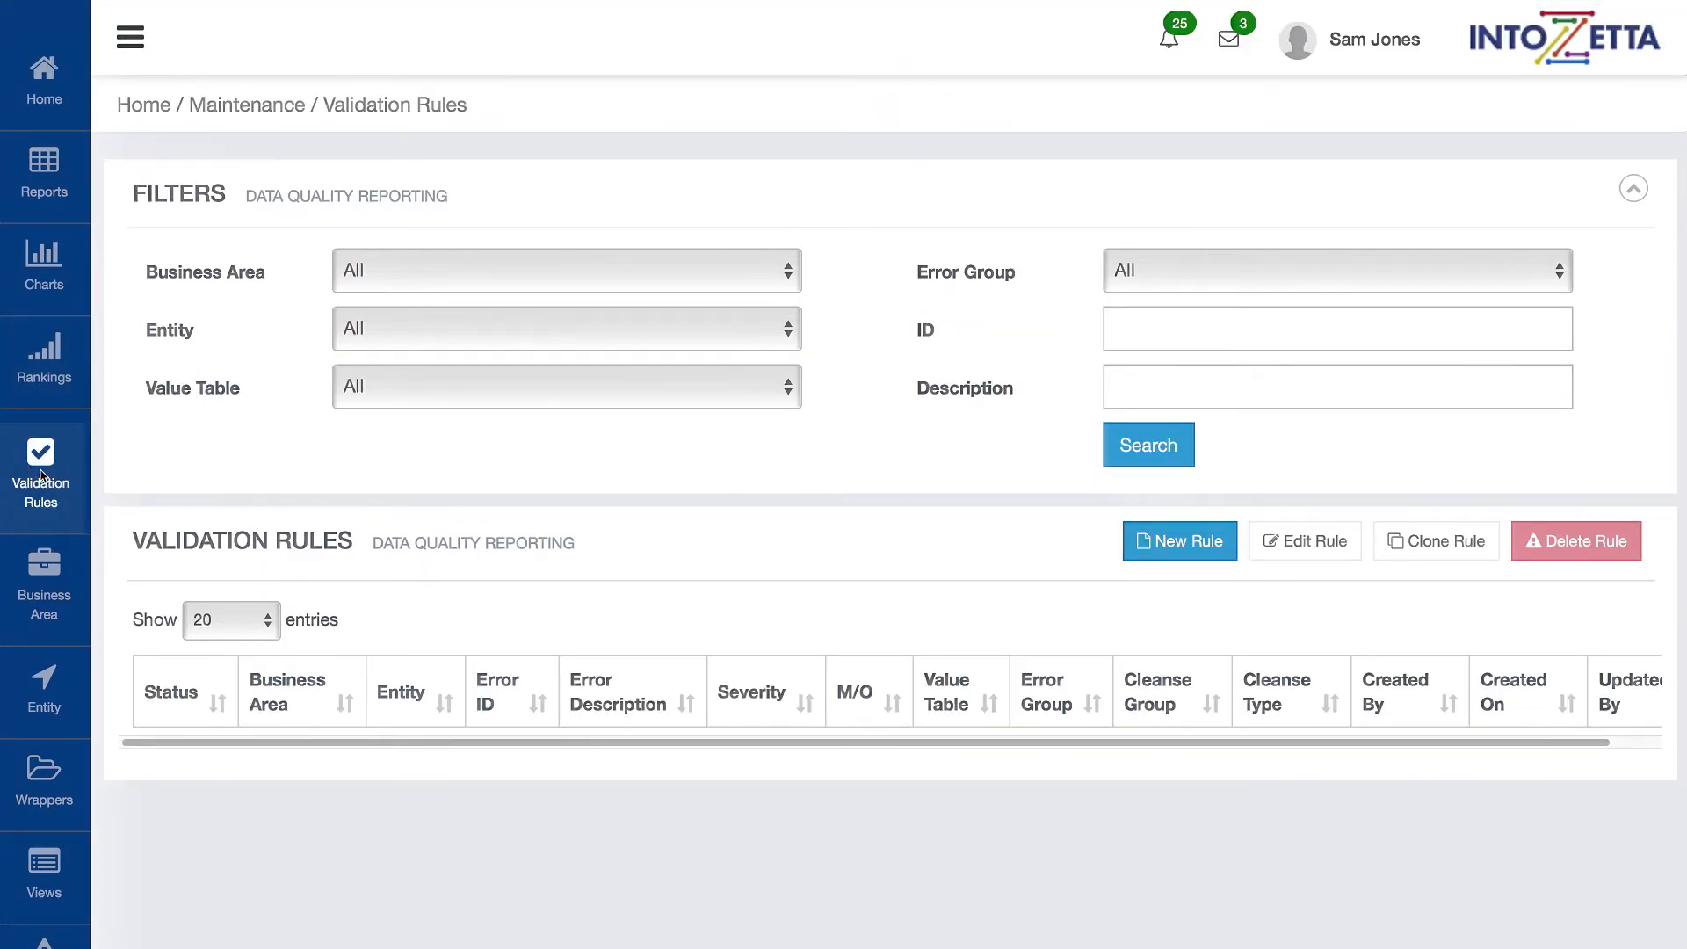
click(1183, 544)
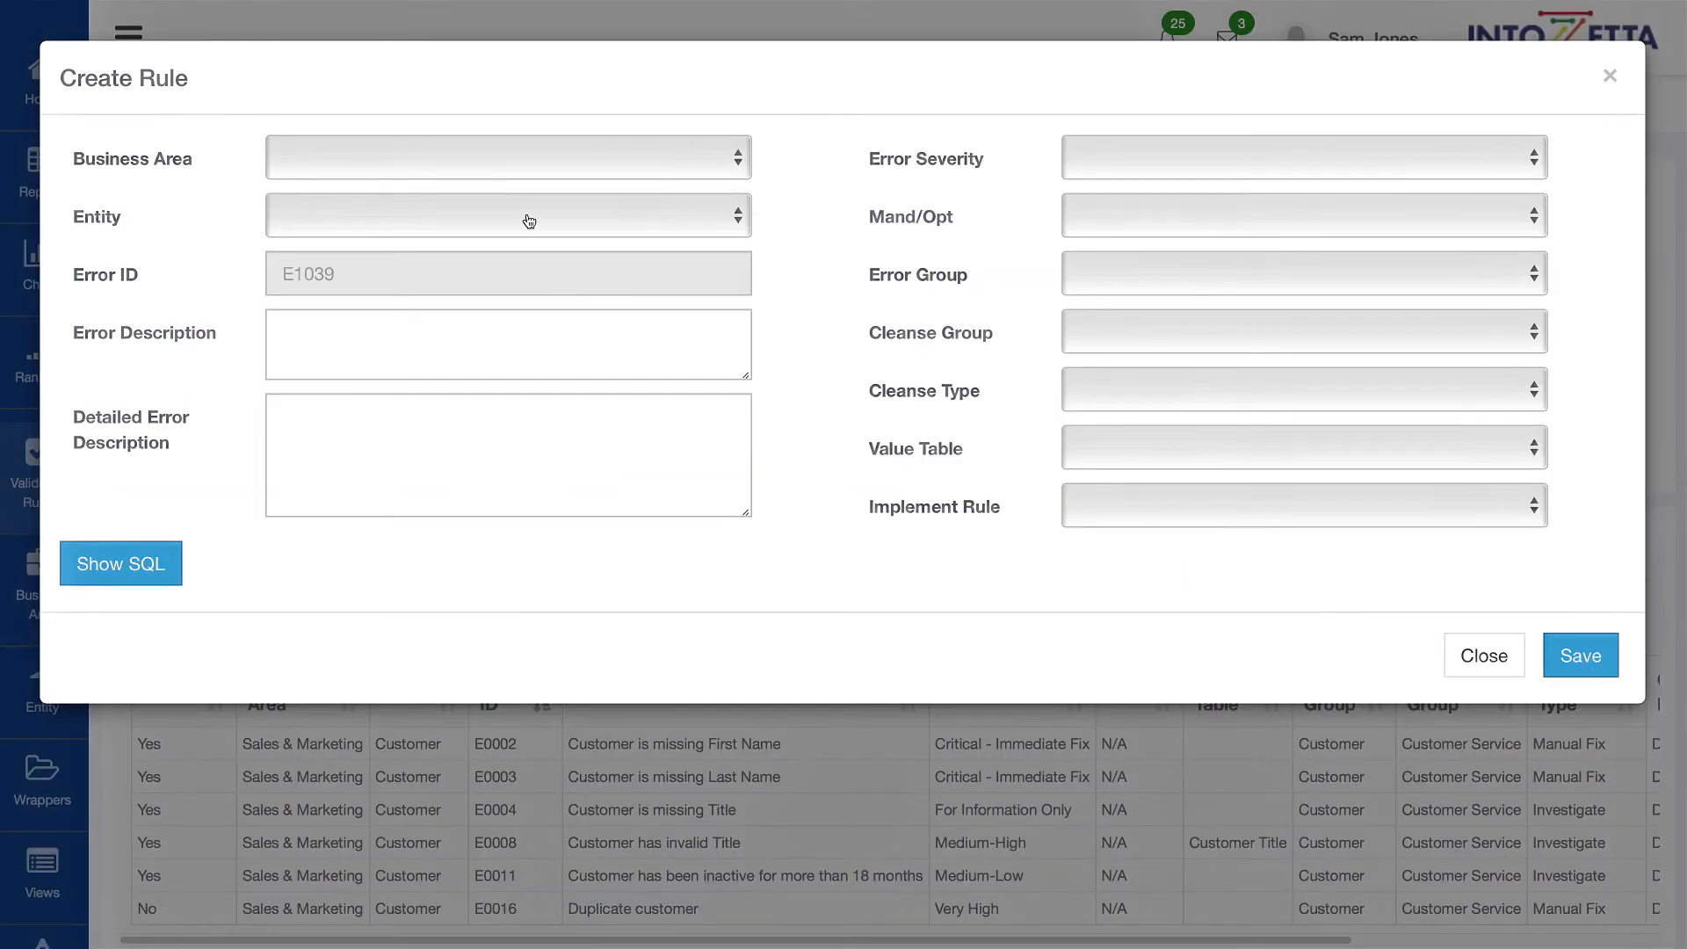
click(504, 156)
click(493, 165)
click(483, 213)
click(461, 244)
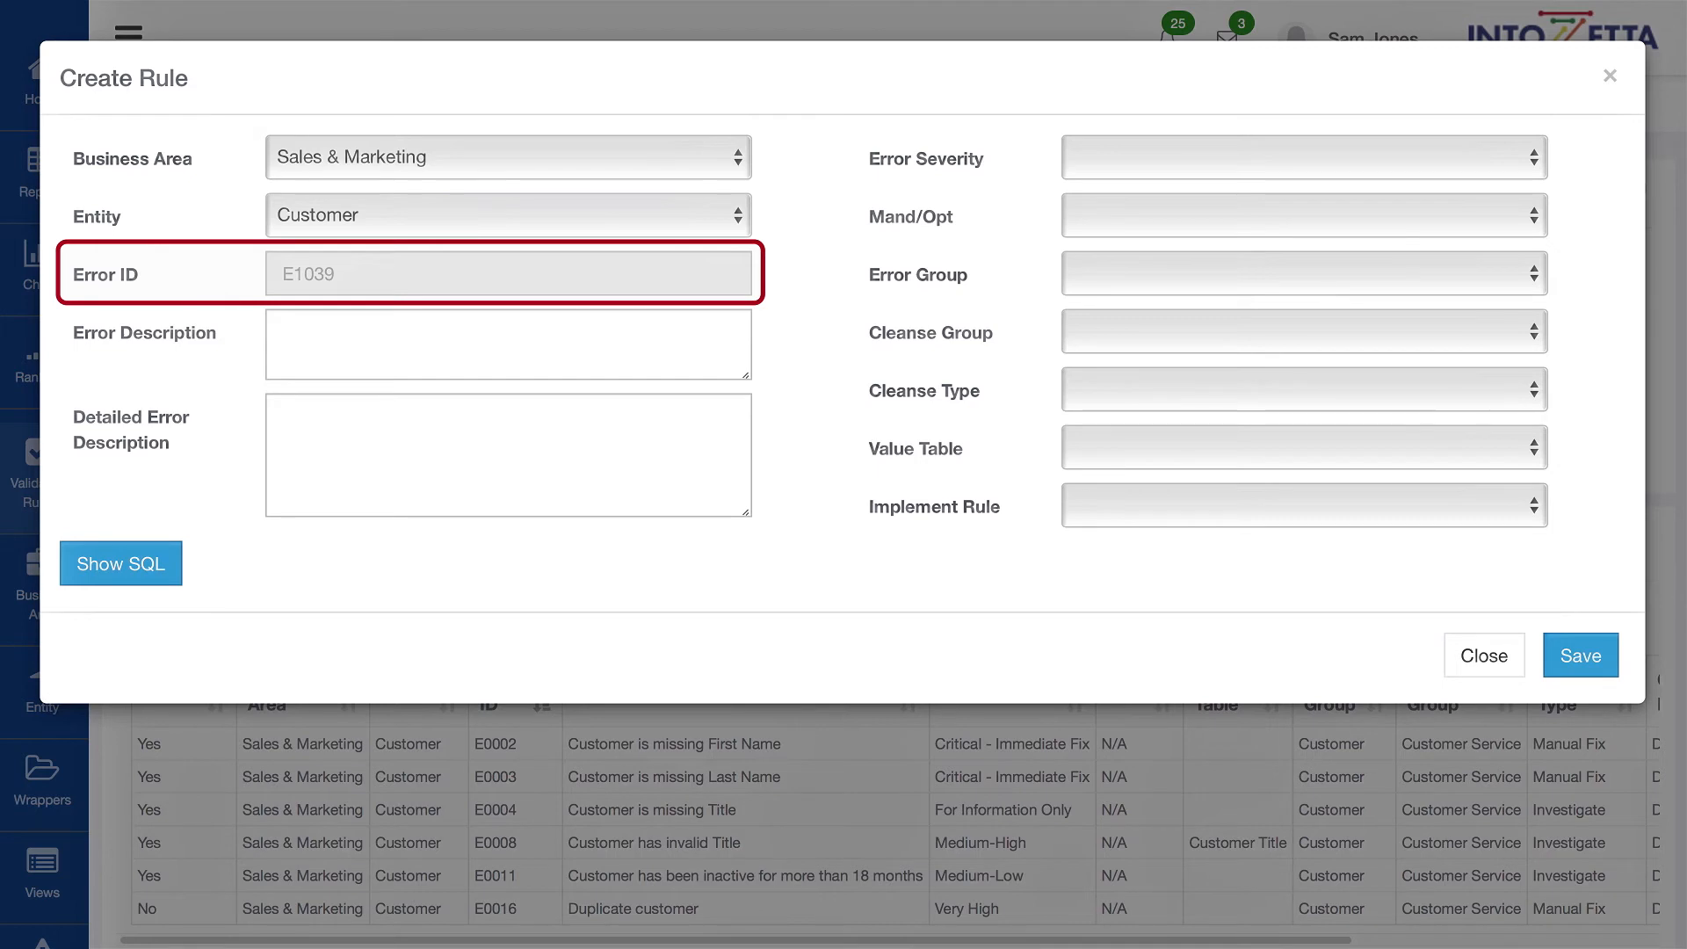
Enter error description "Customer postcode (GB) is invalid" and detailed description "The customer postcode must exist on the most recently published Post Office Address file (PAF)"
text(Customer postcode (GB) is invalid)
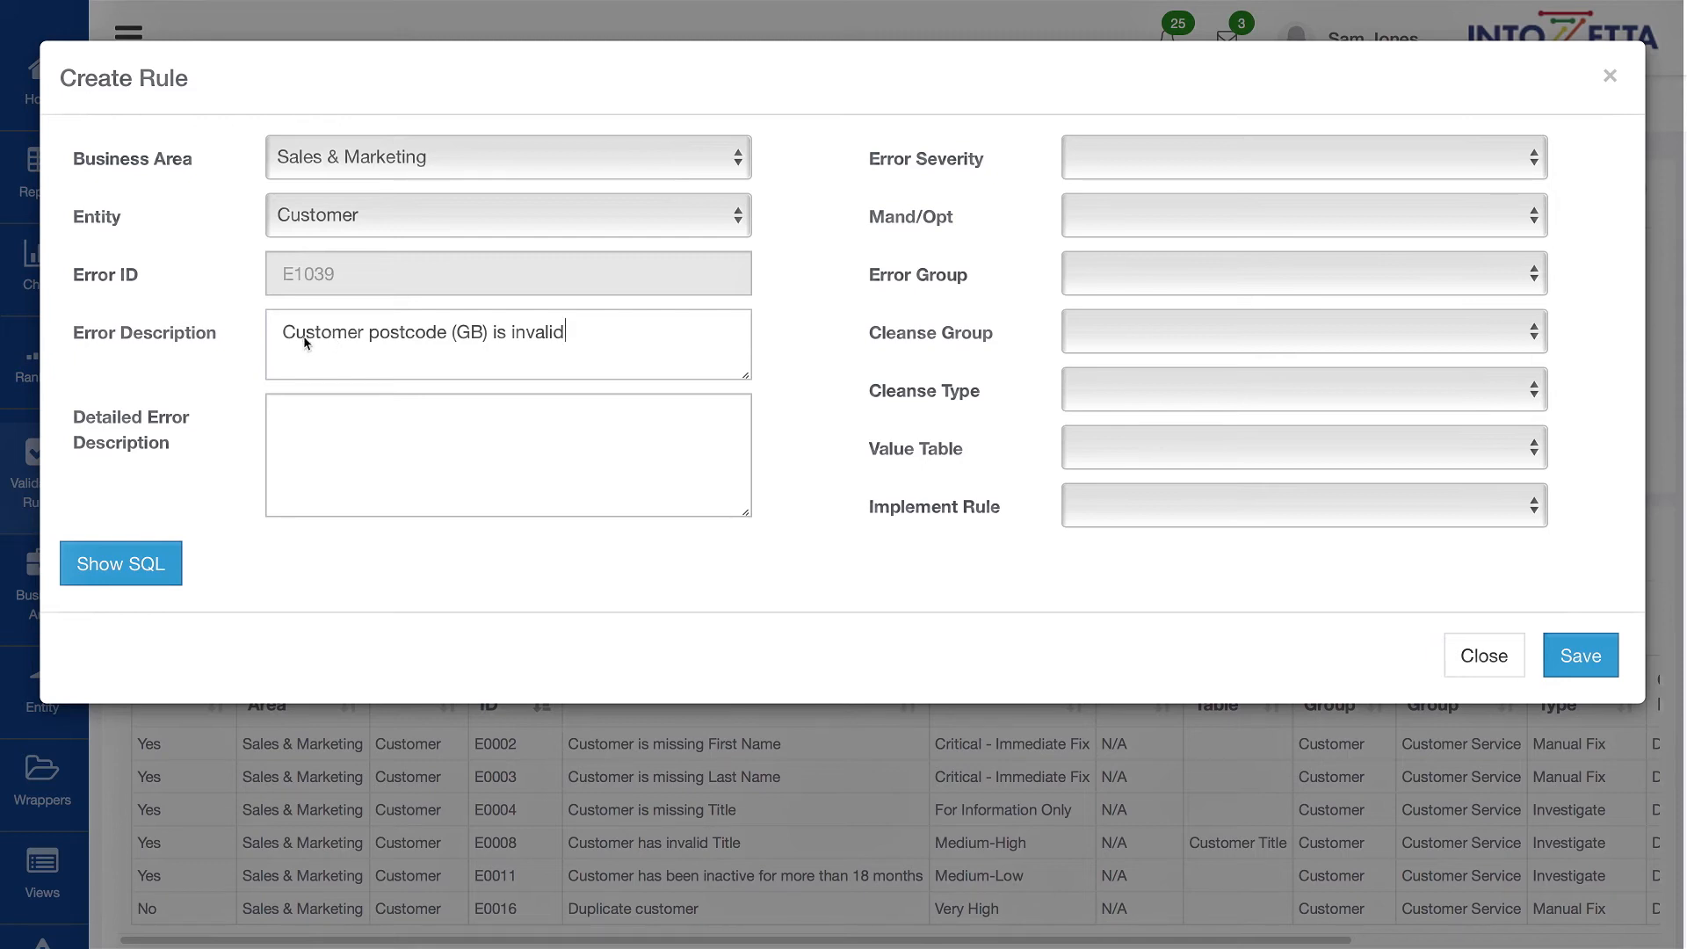
click(313, 417)
text(The customer postcode must)
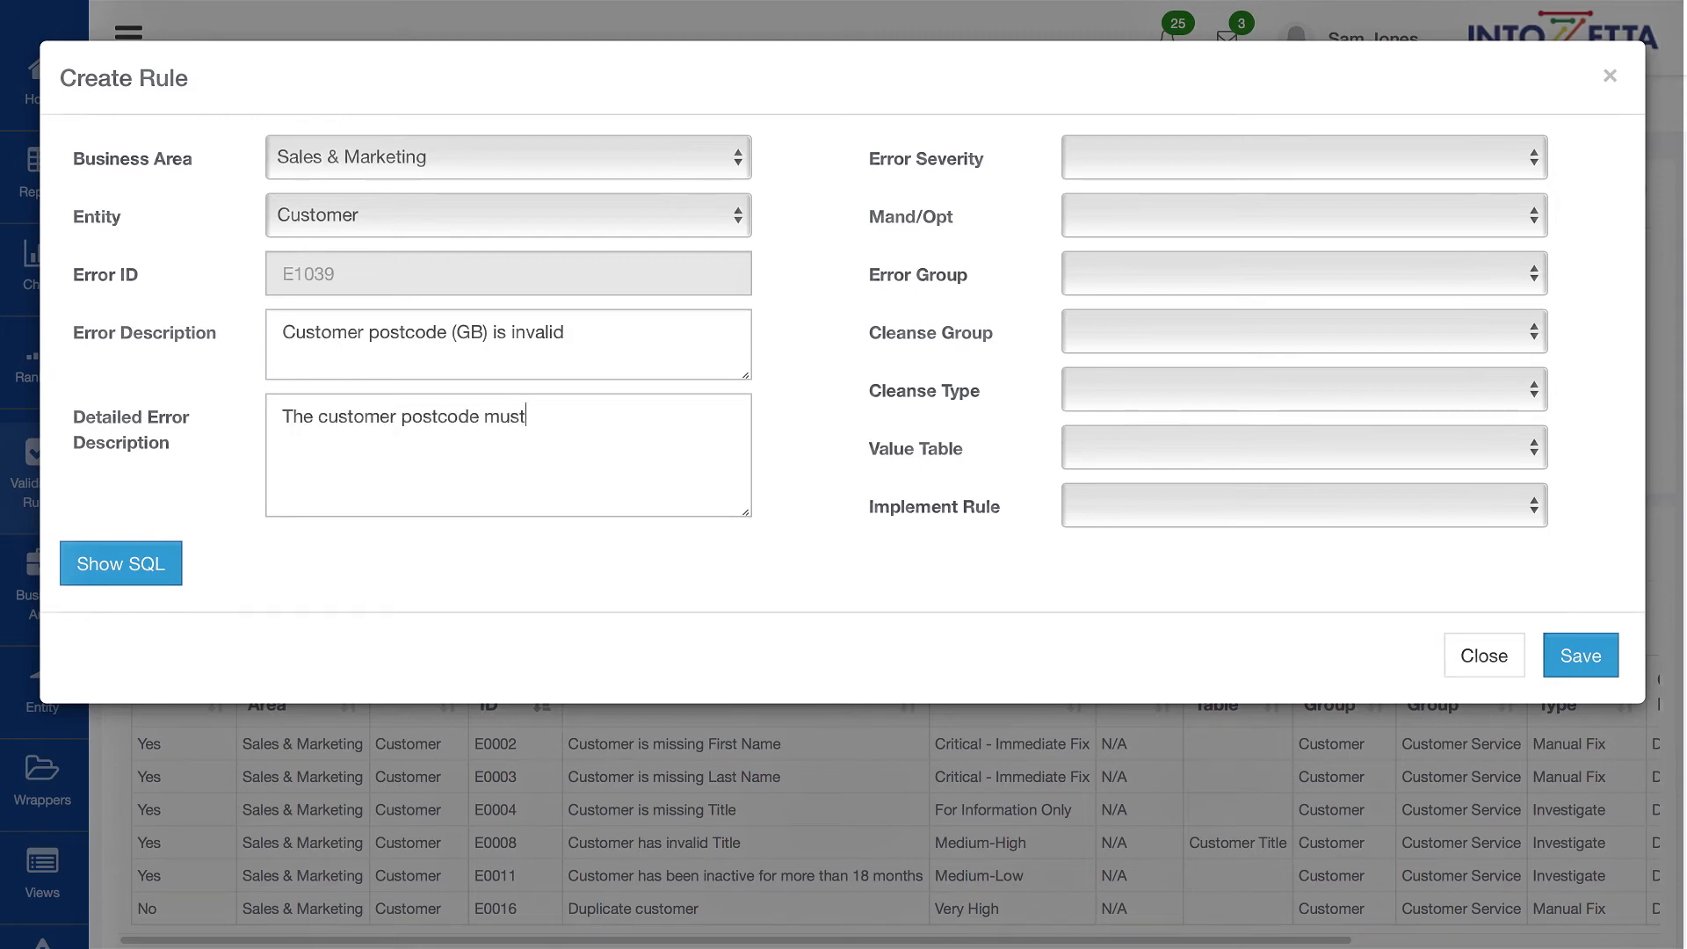
text( exist on the most recently published Pos)
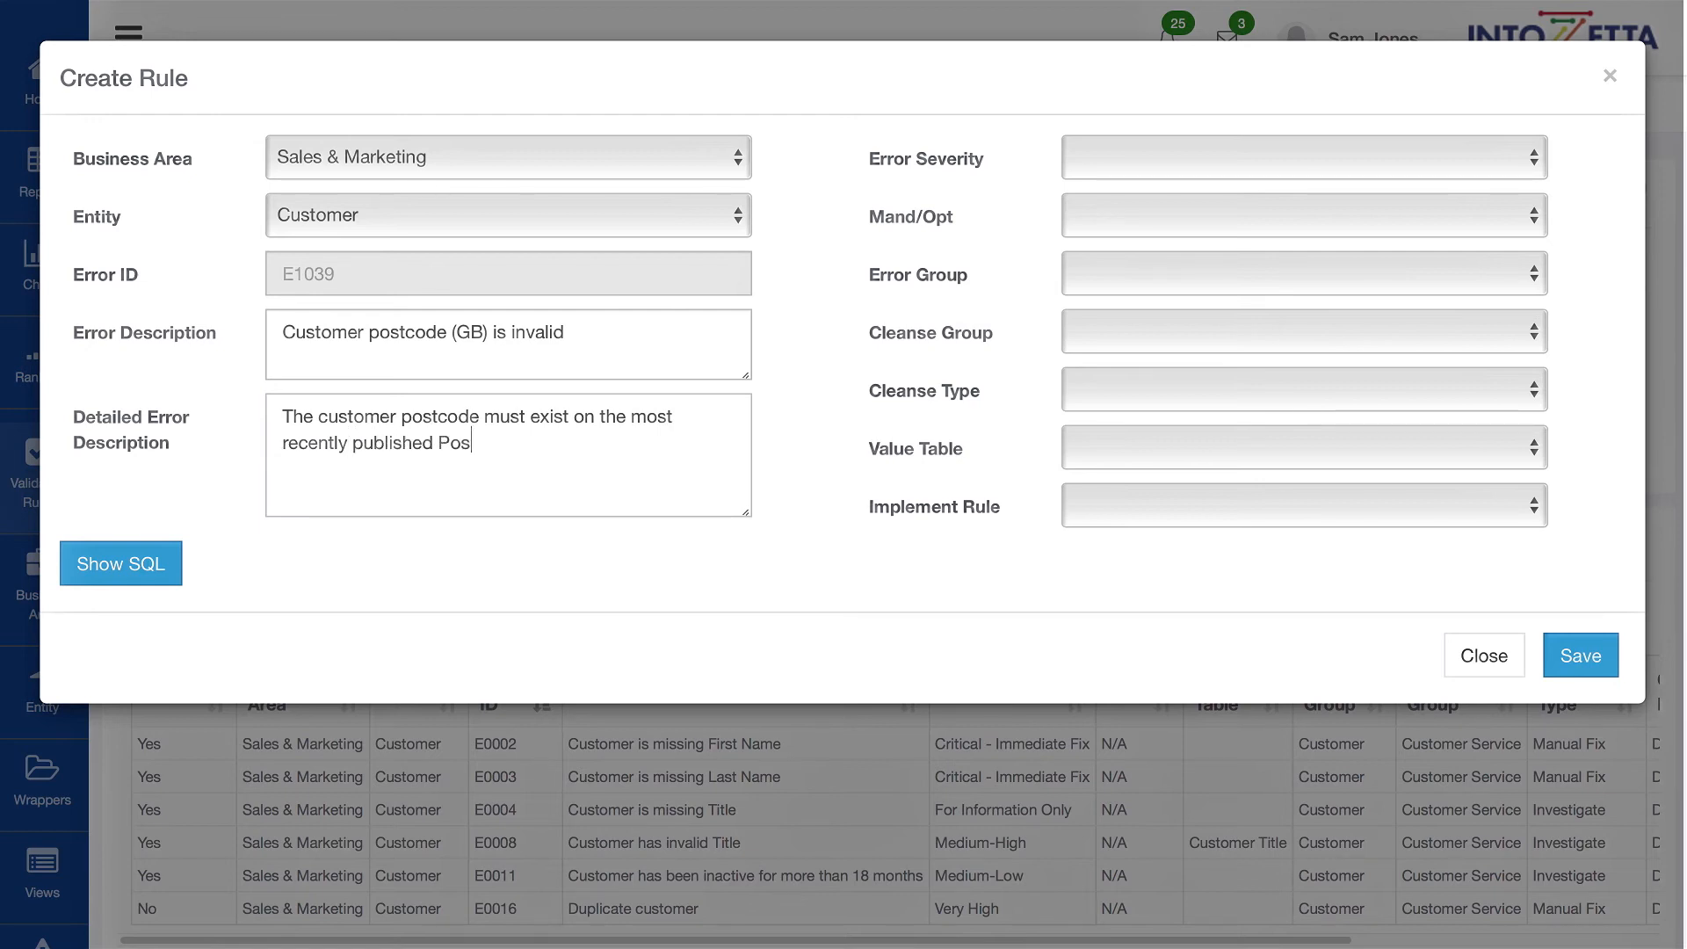
text(t Office Address file (PAF))
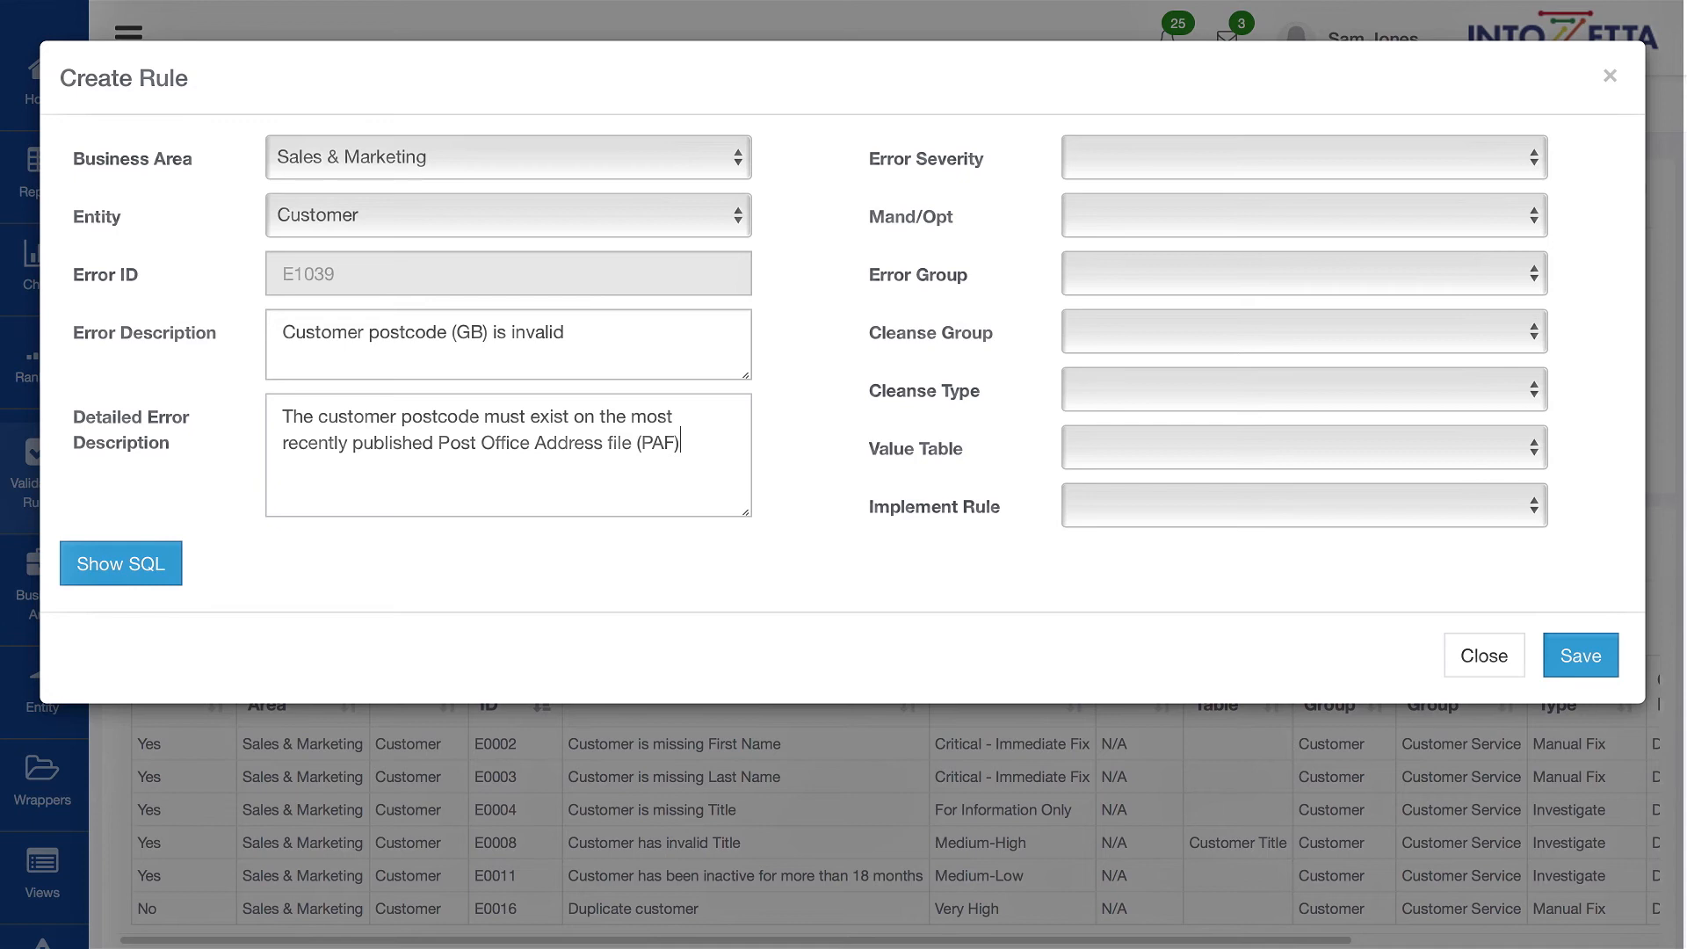
Set the new rule's error severity to 7-High, Mand/Opt to Mandatory and error group to Address
click(1143, 155)
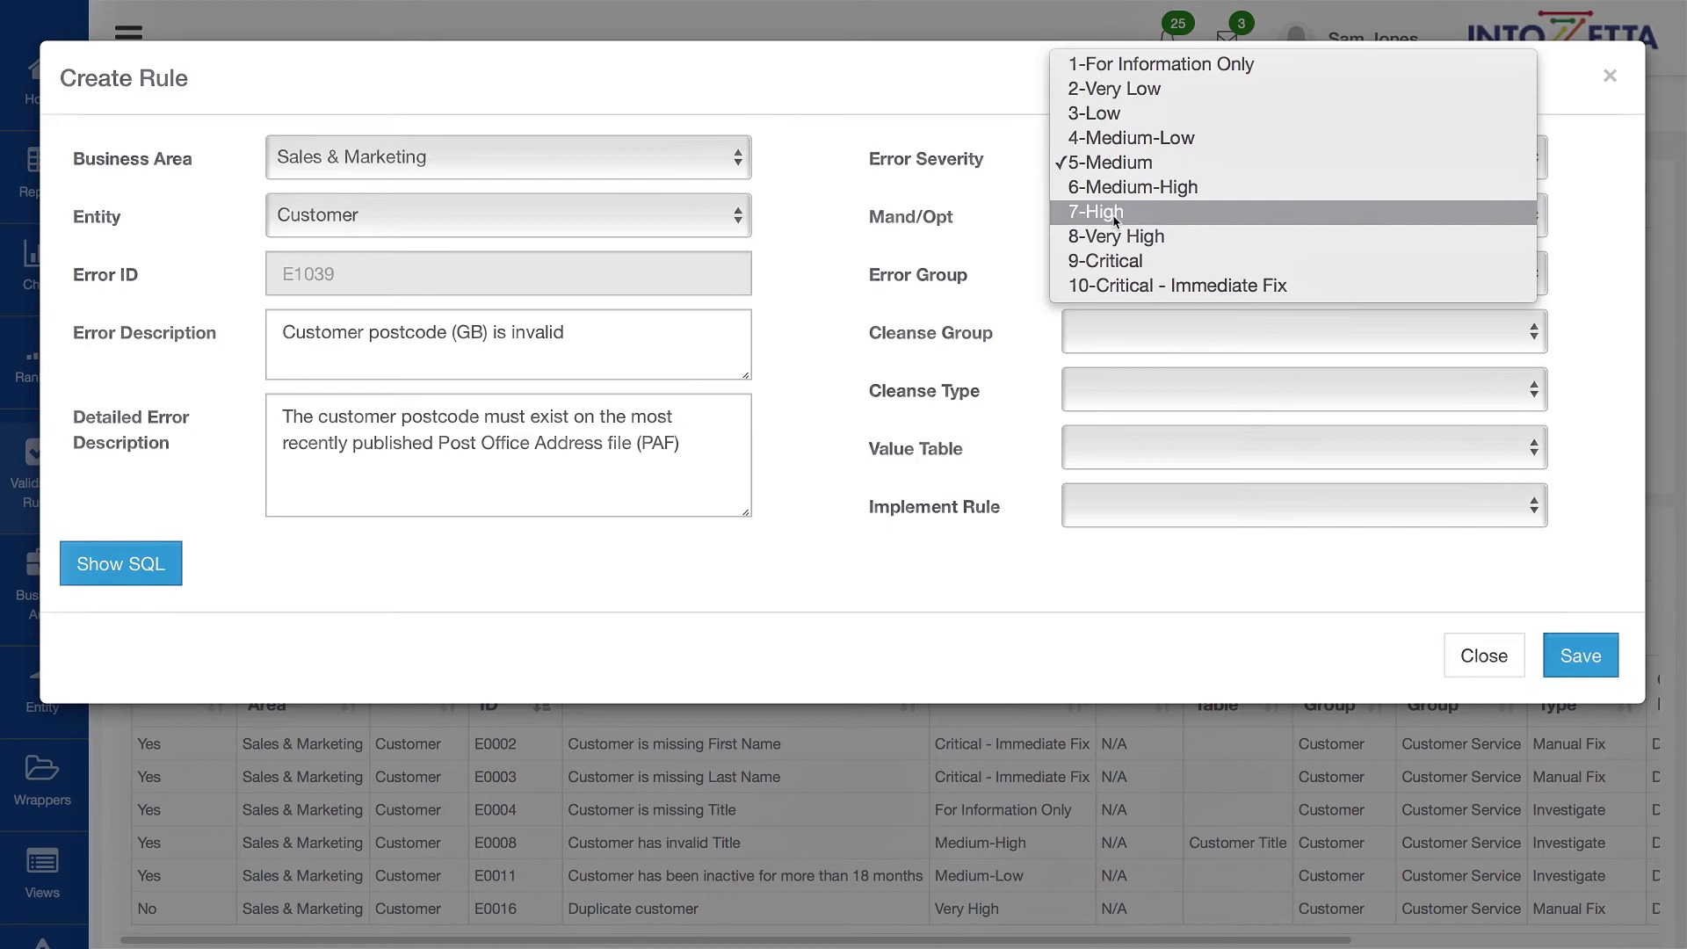
click(1112, 213)
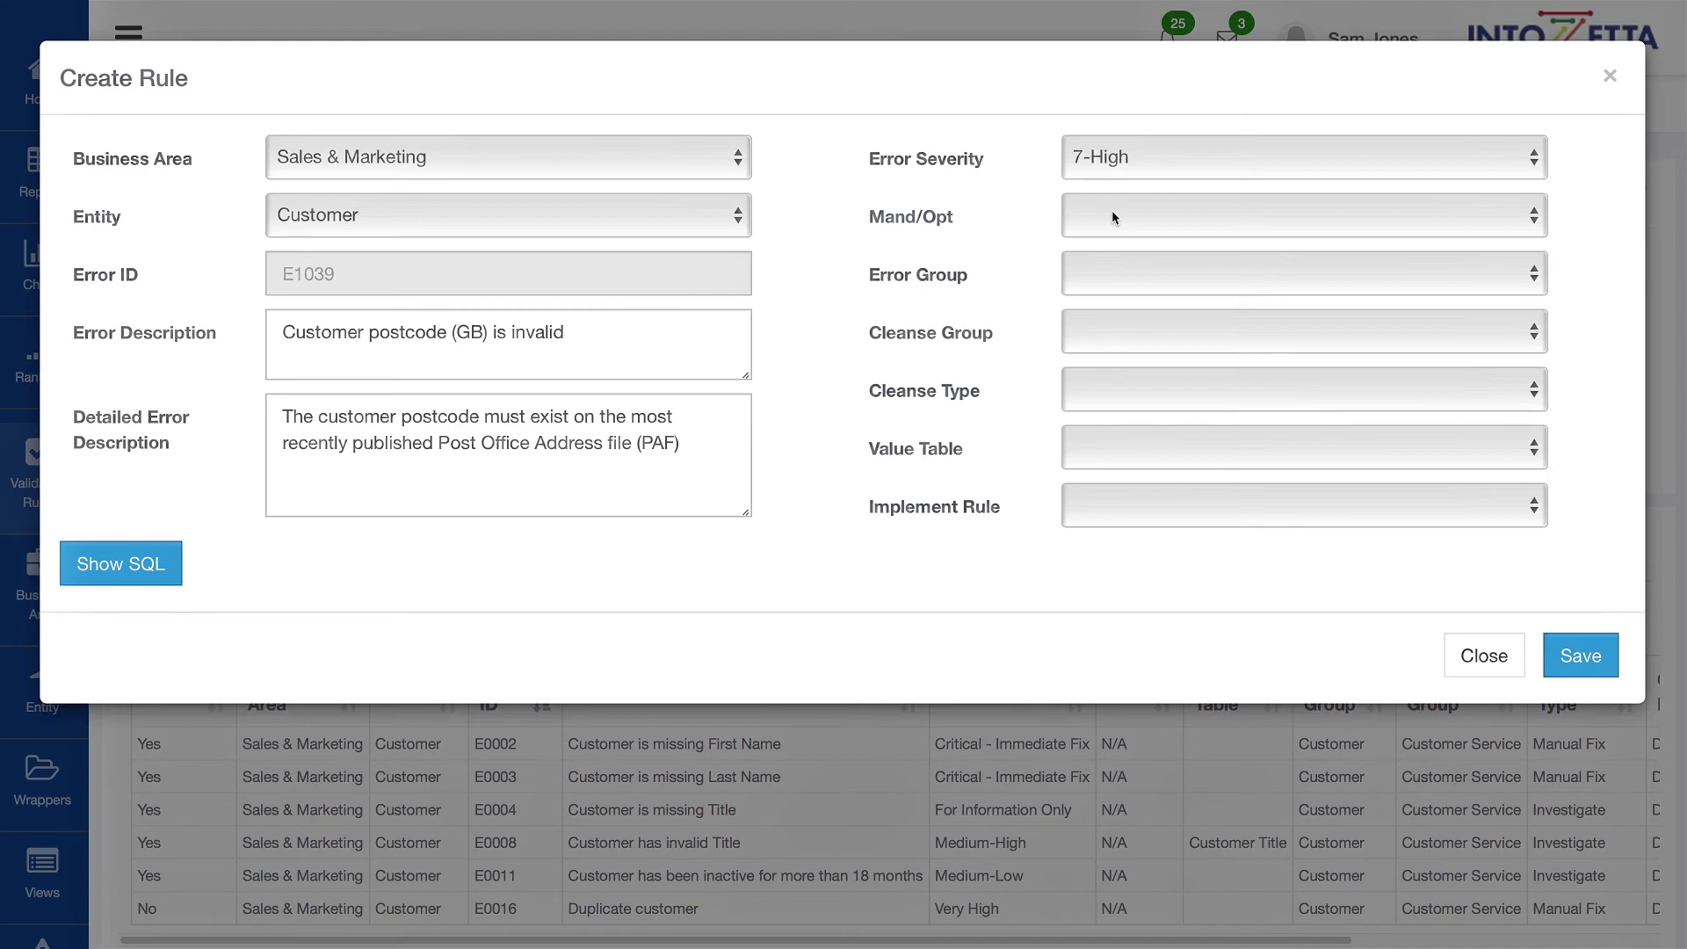
click(1112, 214)
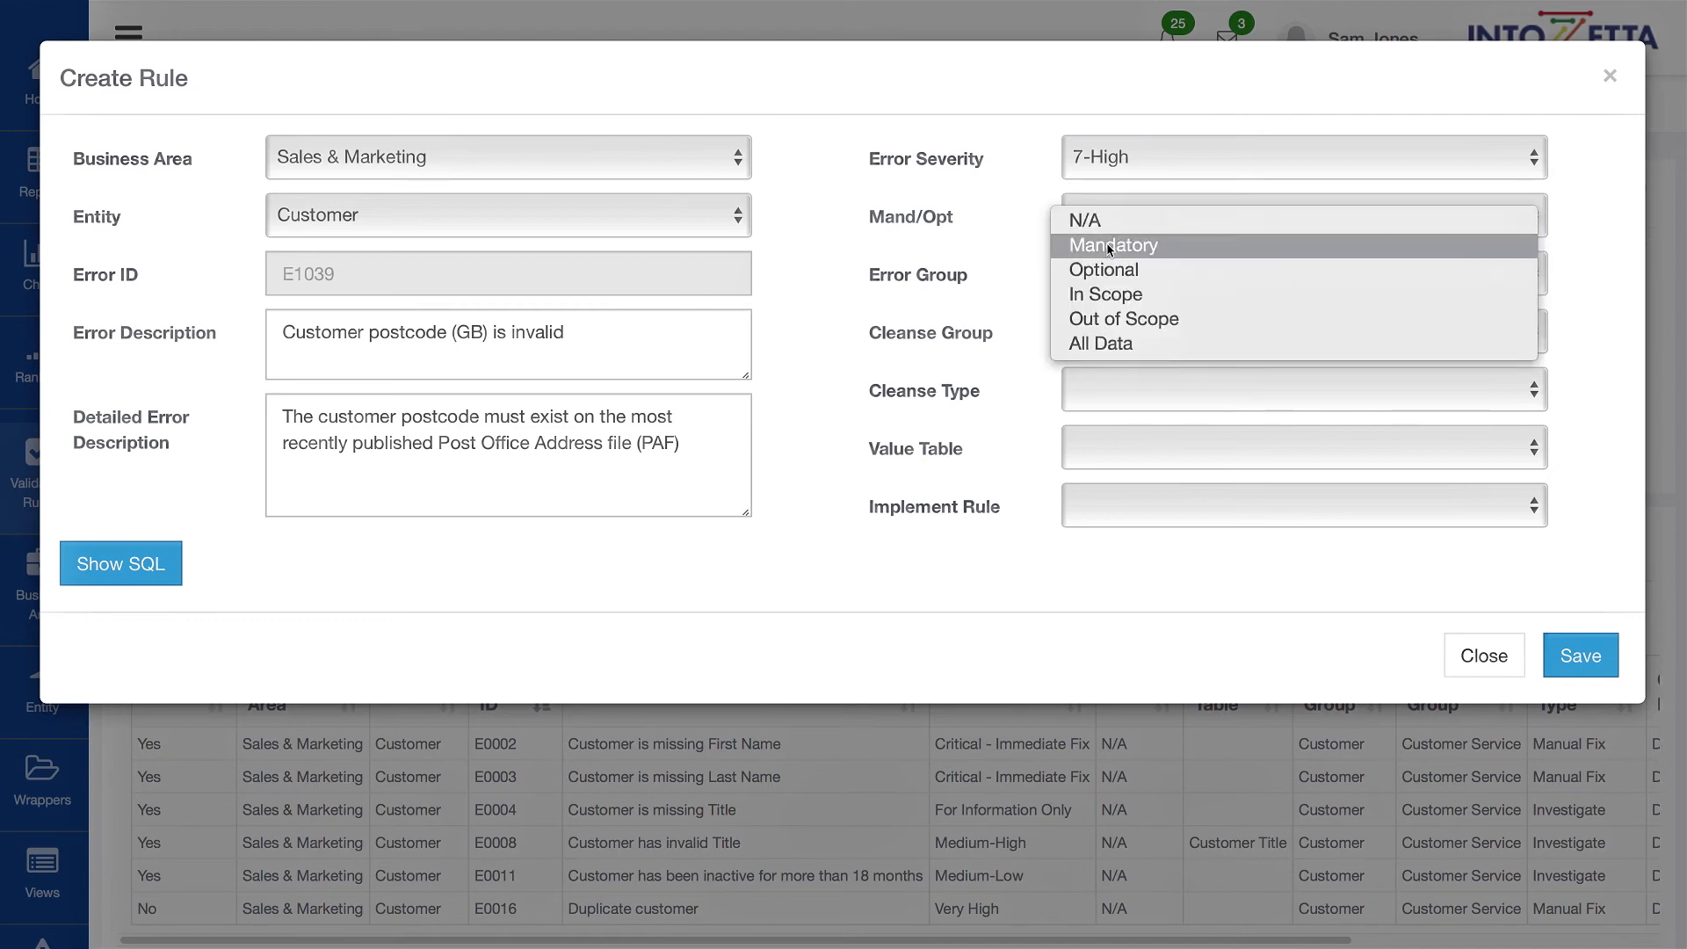
click(1109, 247)
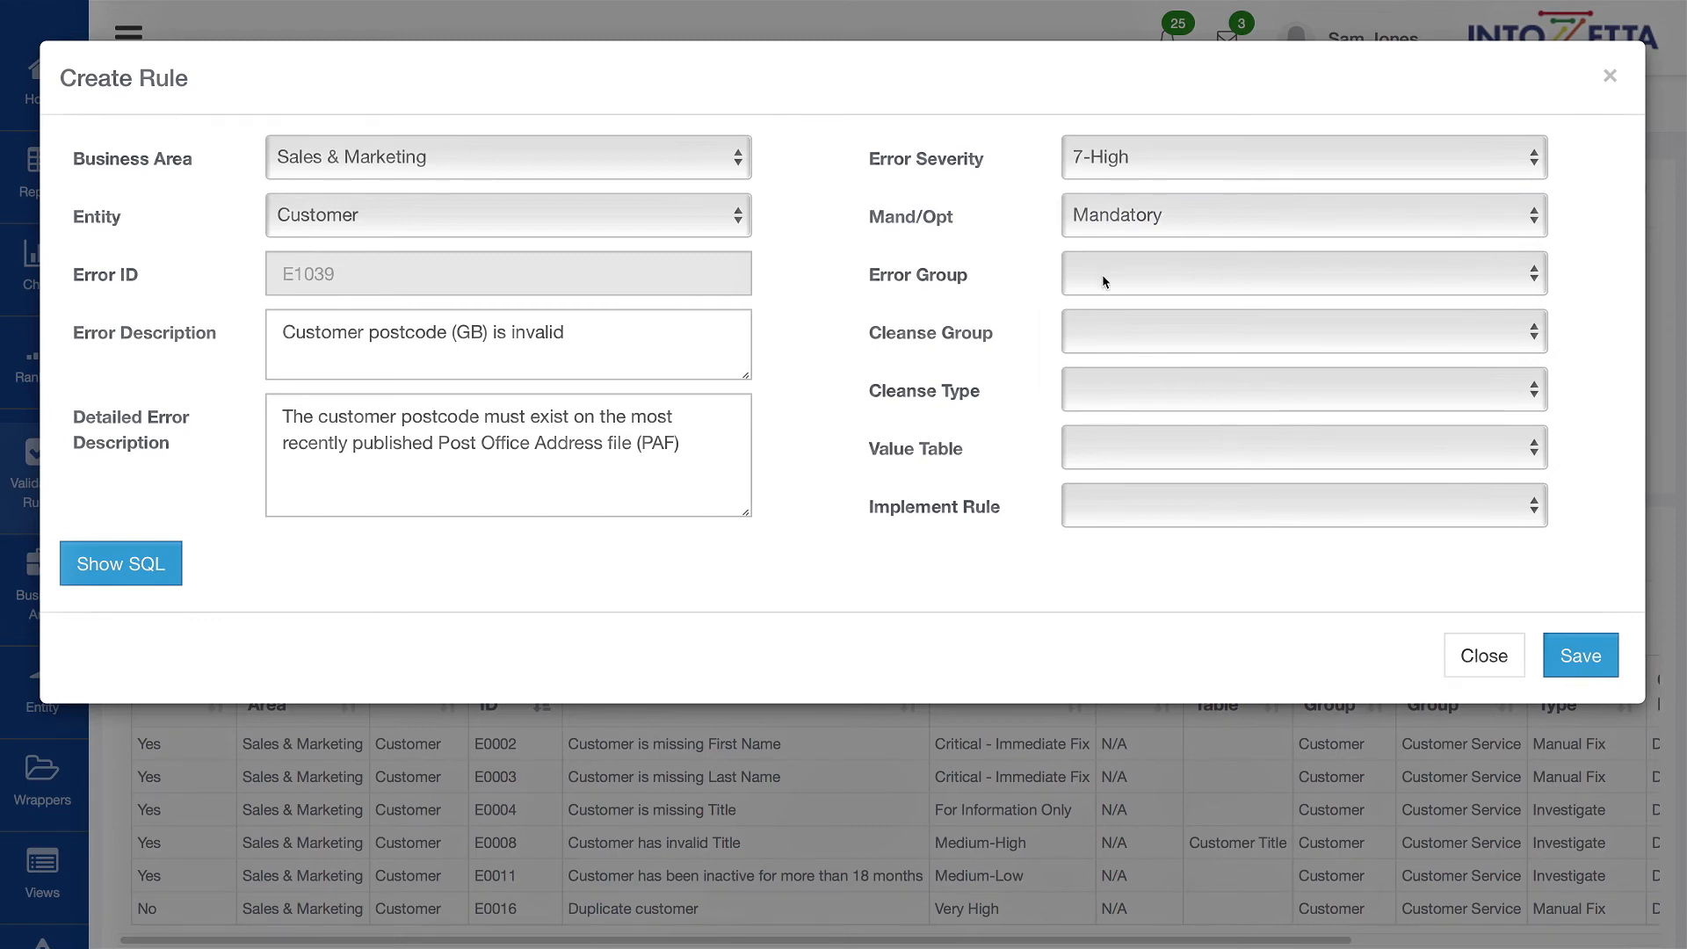
click(1102, 274)
click(1096, 302)
Assign the rule to the Marketing Communications cleanse group with cleanse type Investigate
click(1099, 330)
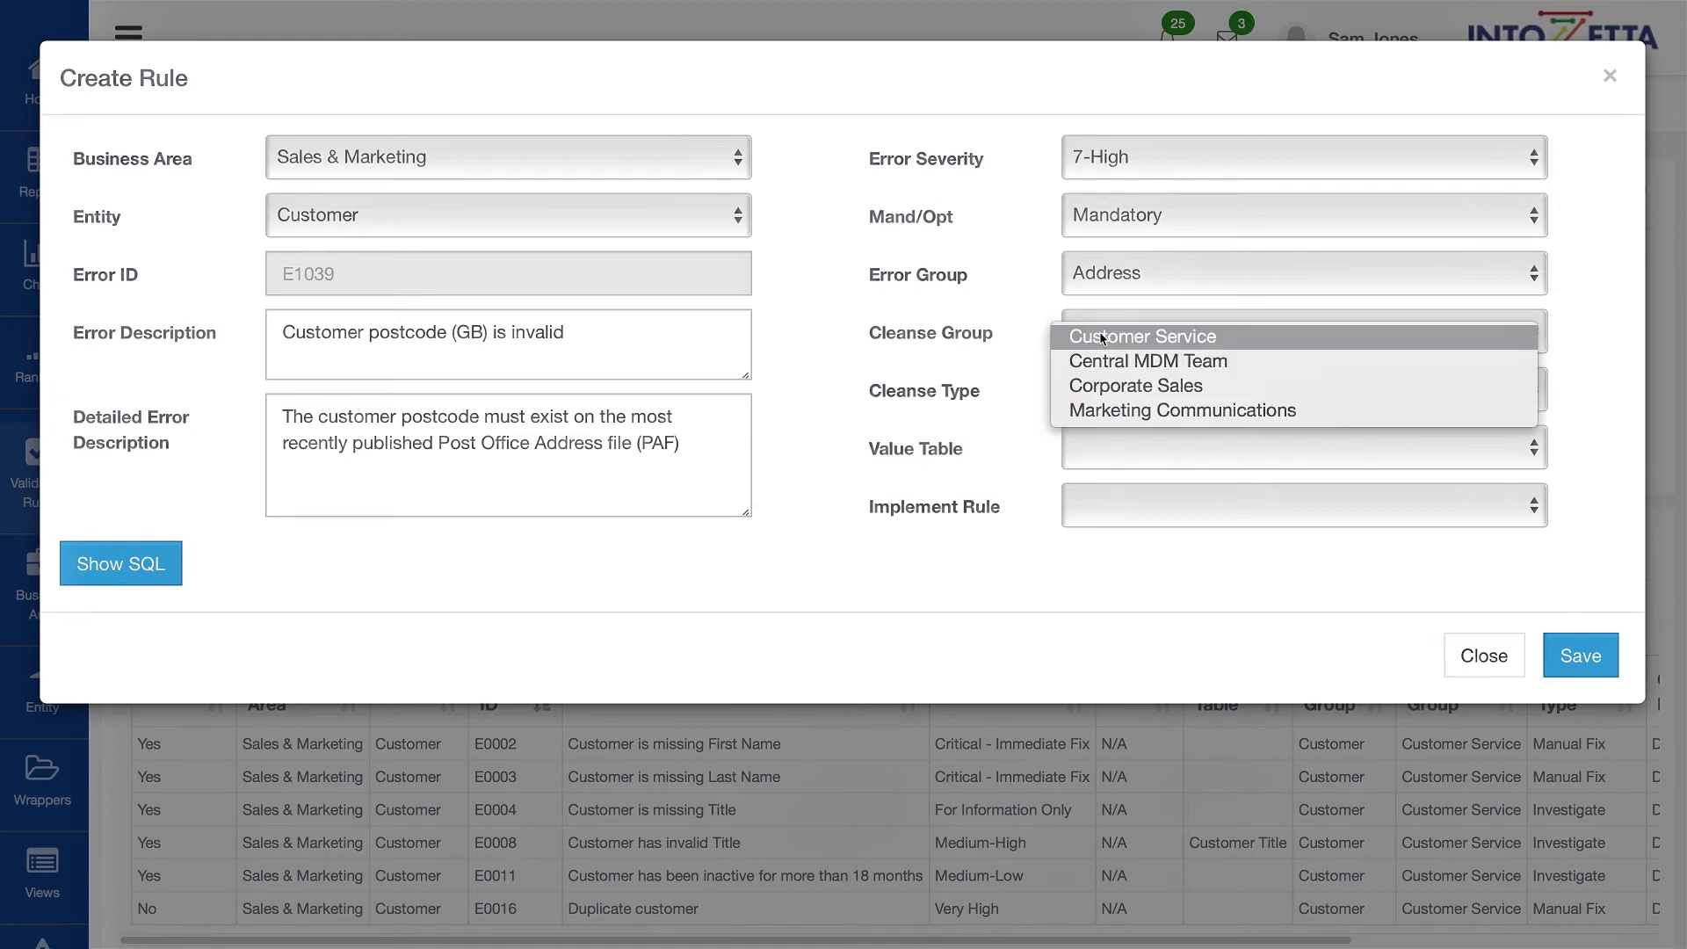
click(1113, 412)
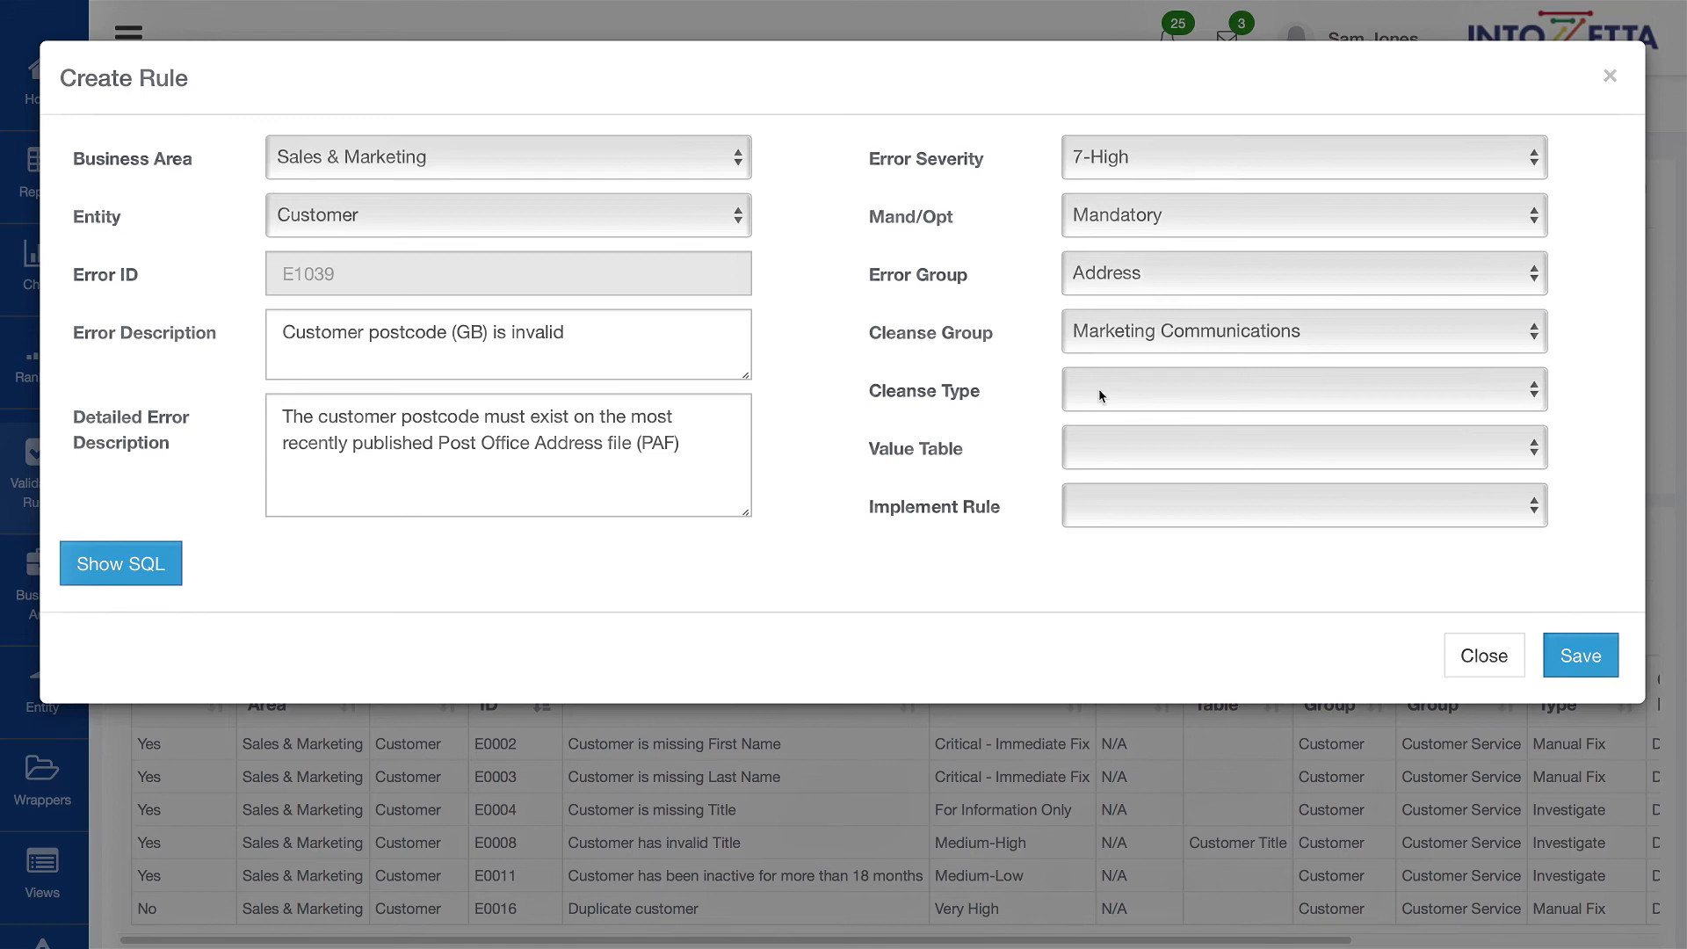
click(1098, 395)
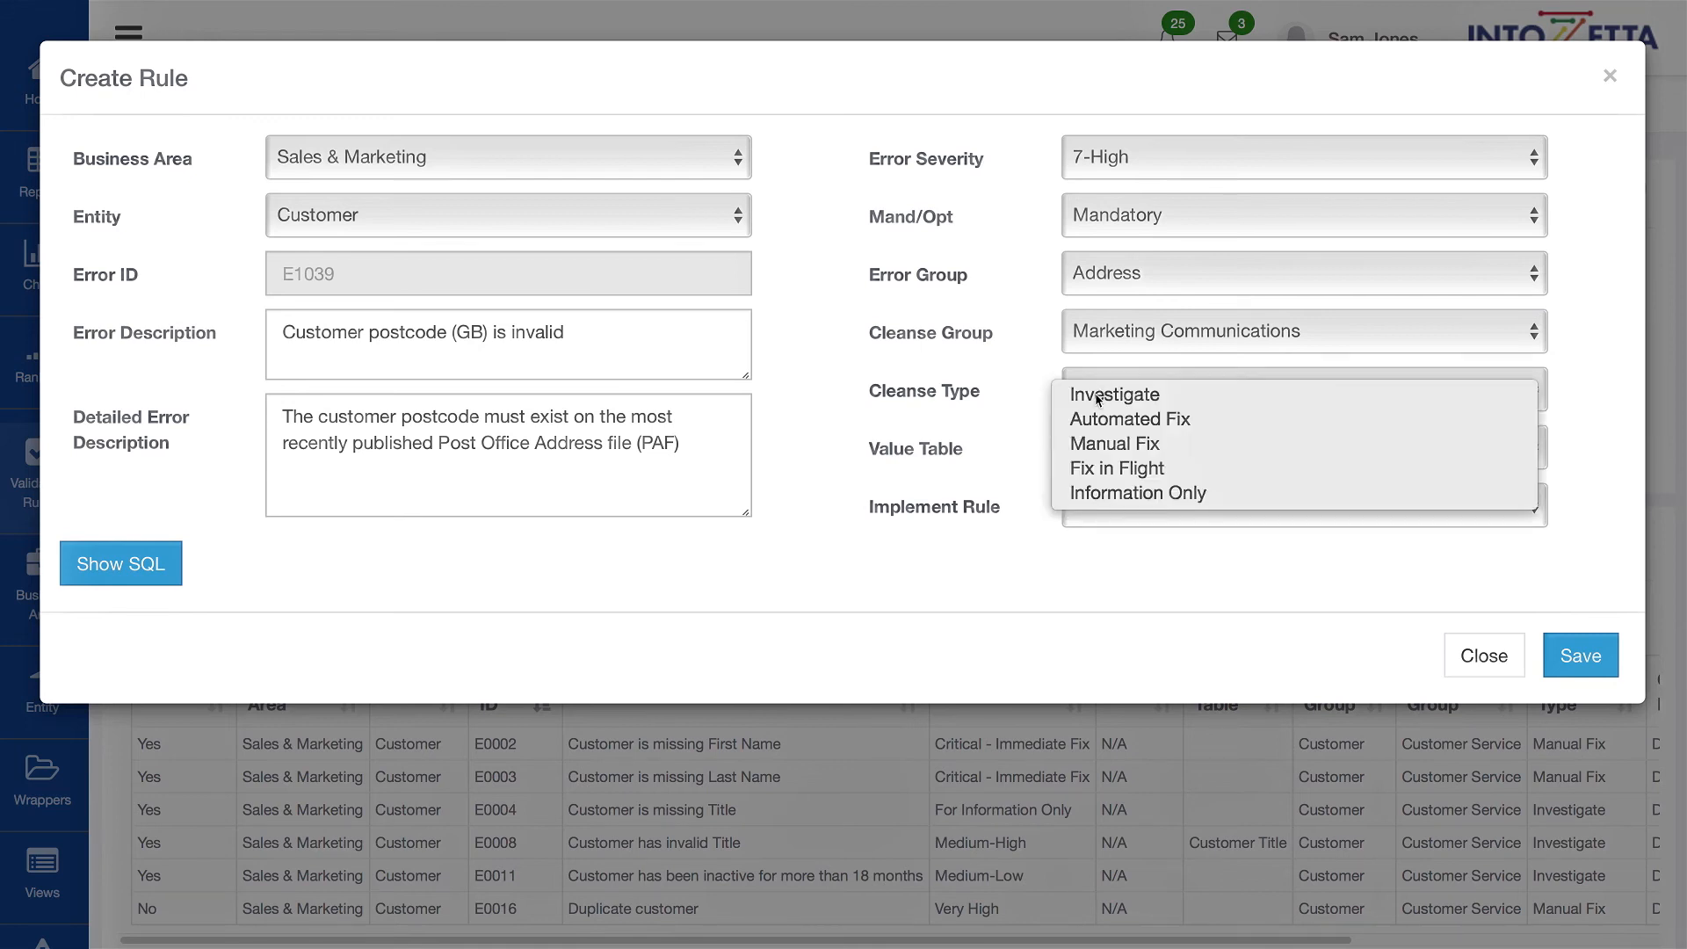
click(1095, 397)
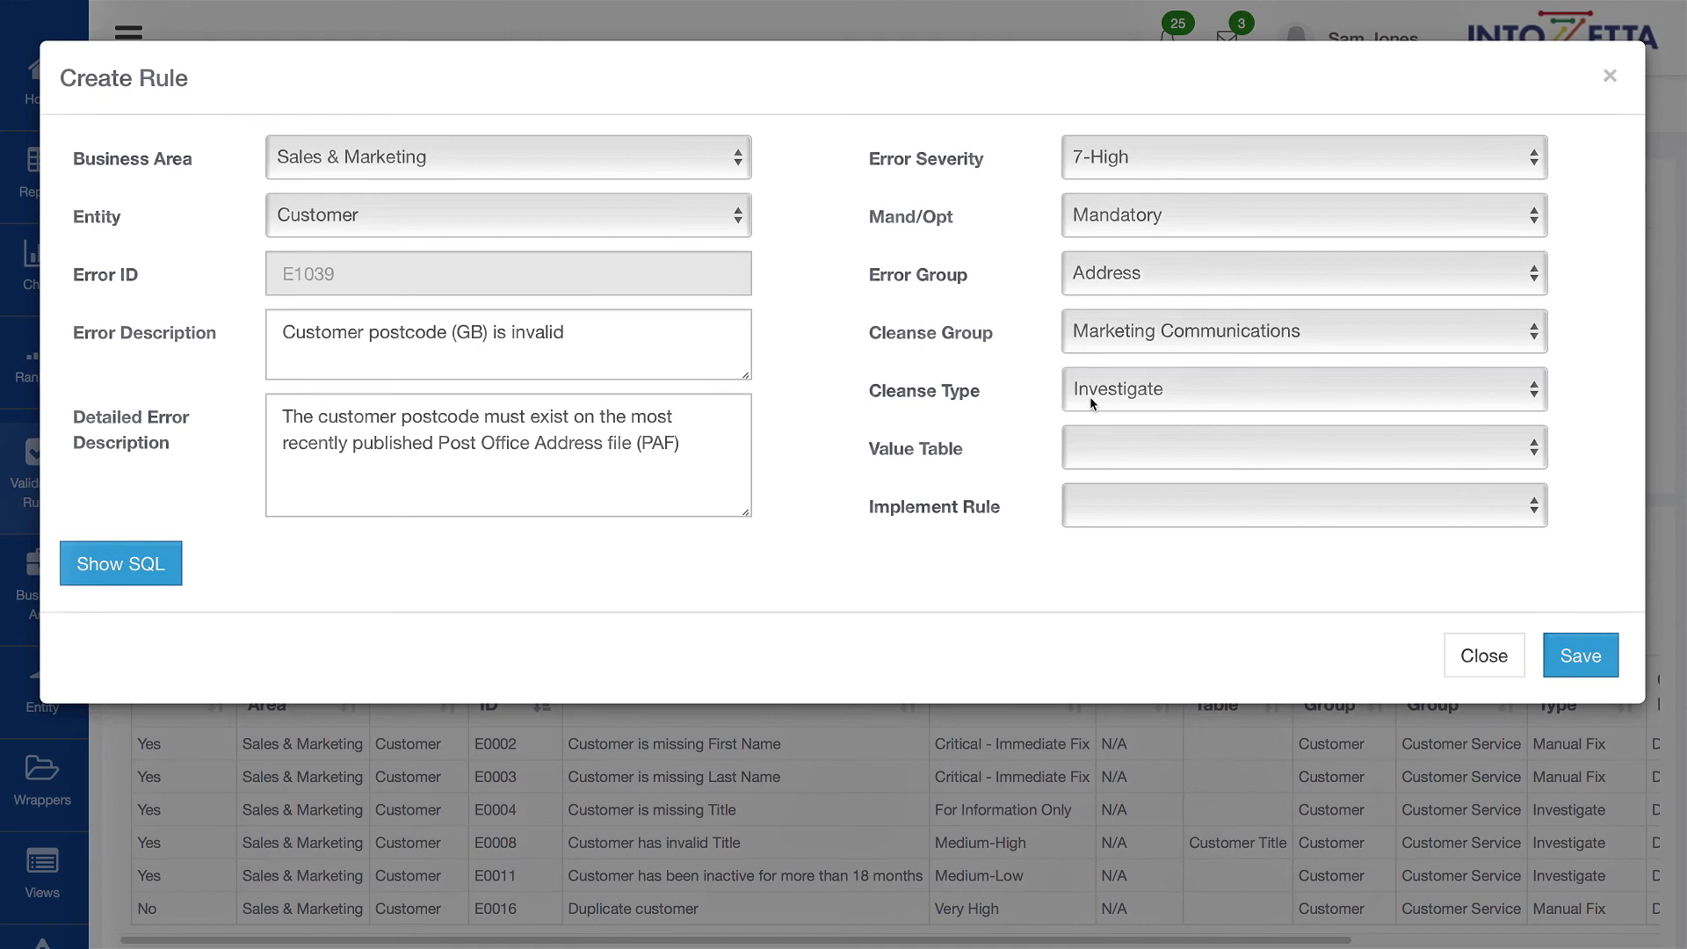
Check the value table options, leave the value table blank, and set Implement Rule to Yes
click(1081, 449)
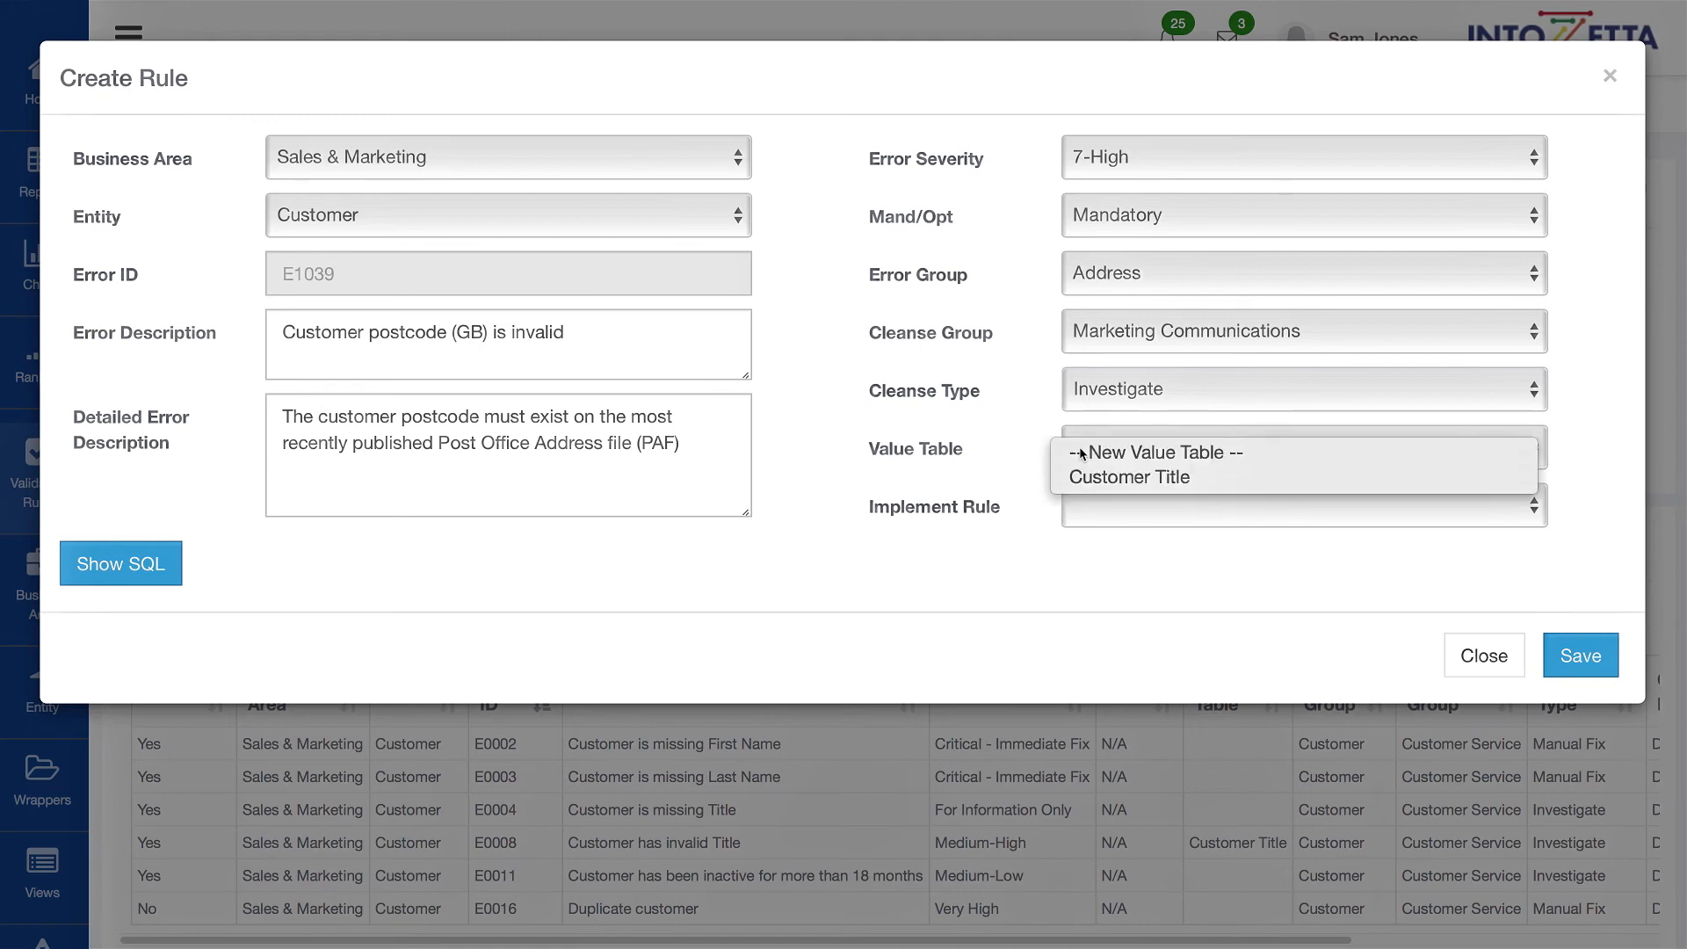
click(1016, 441)
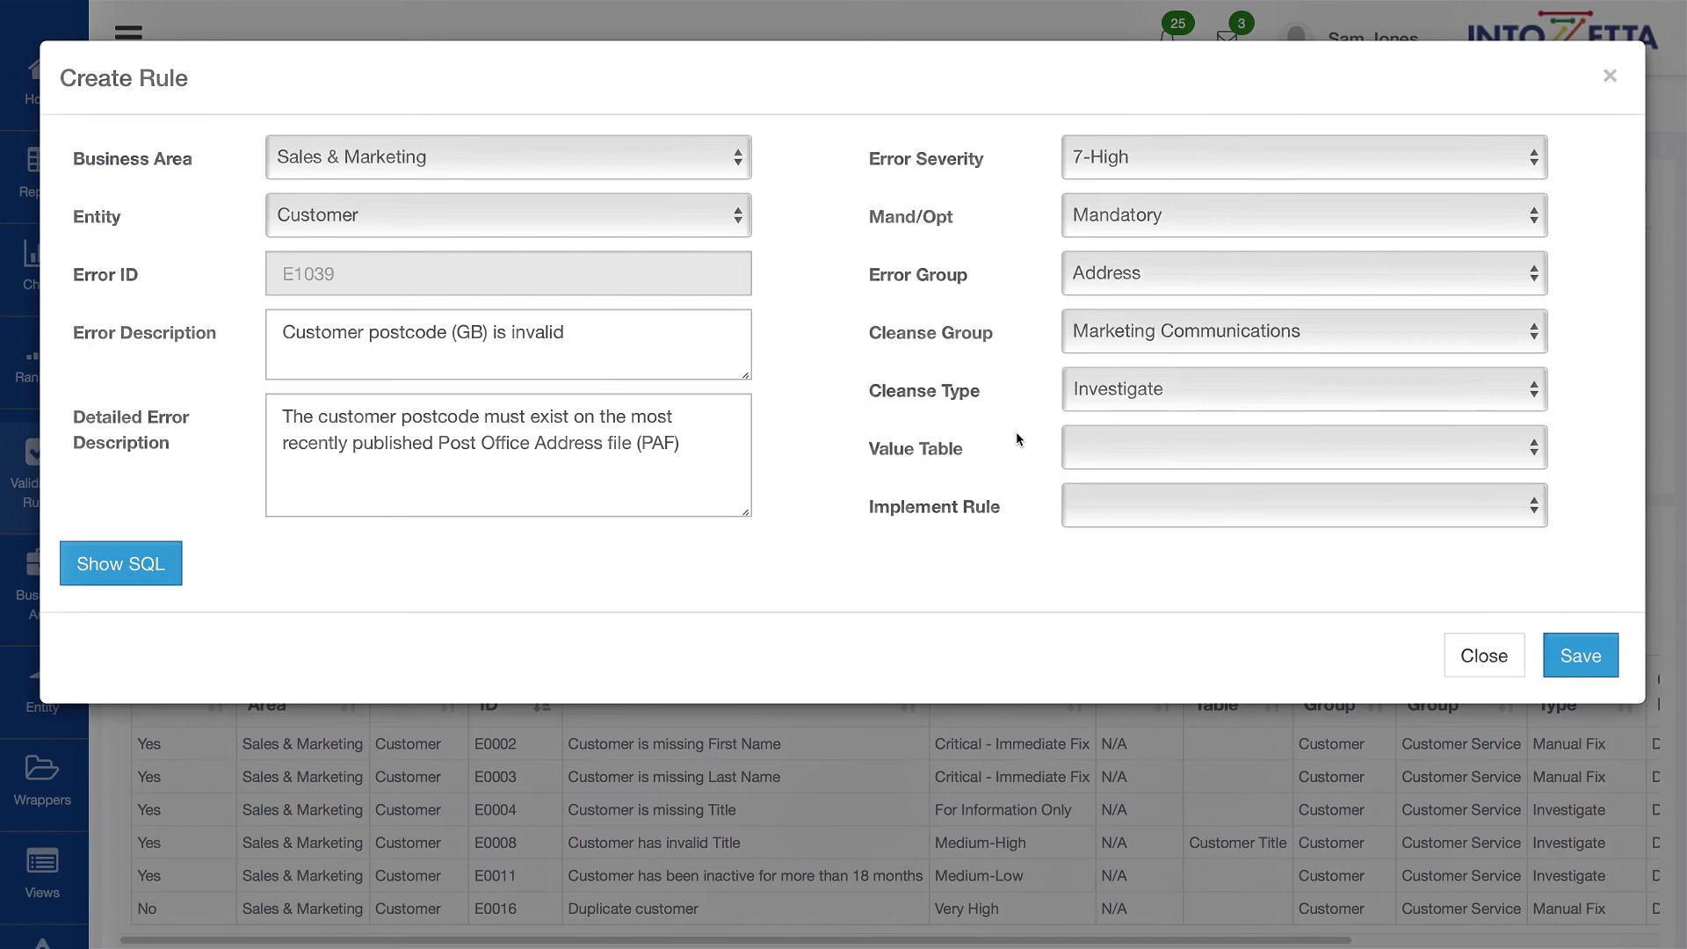
click(1094, 504)
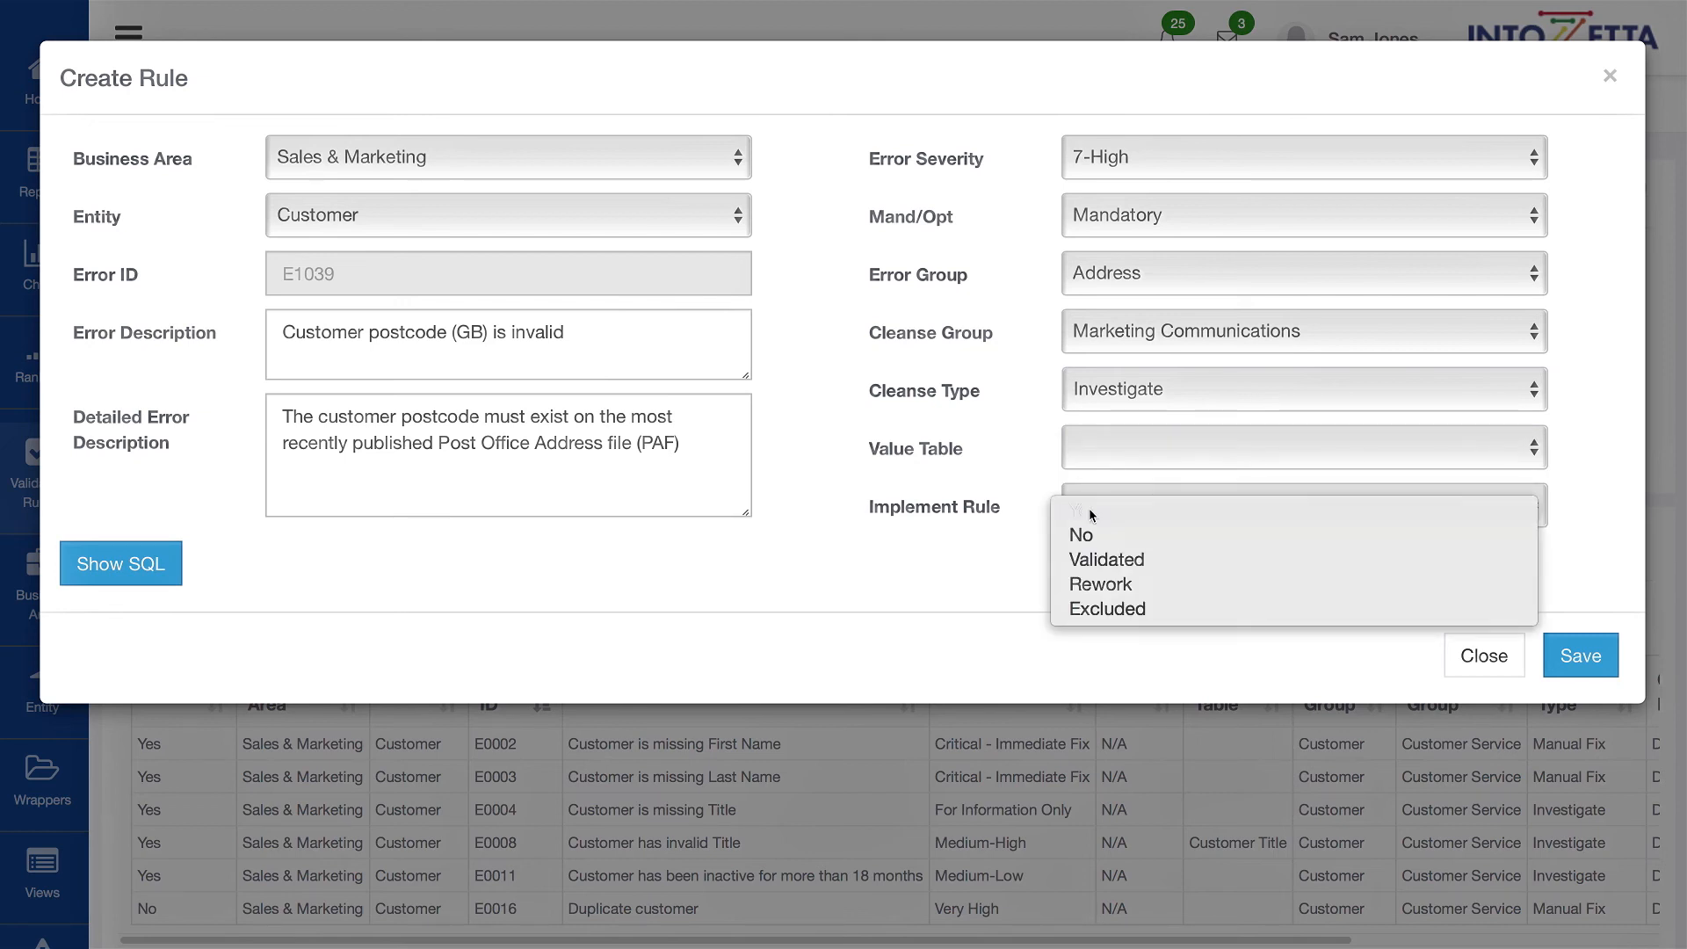
click(1089, 508)
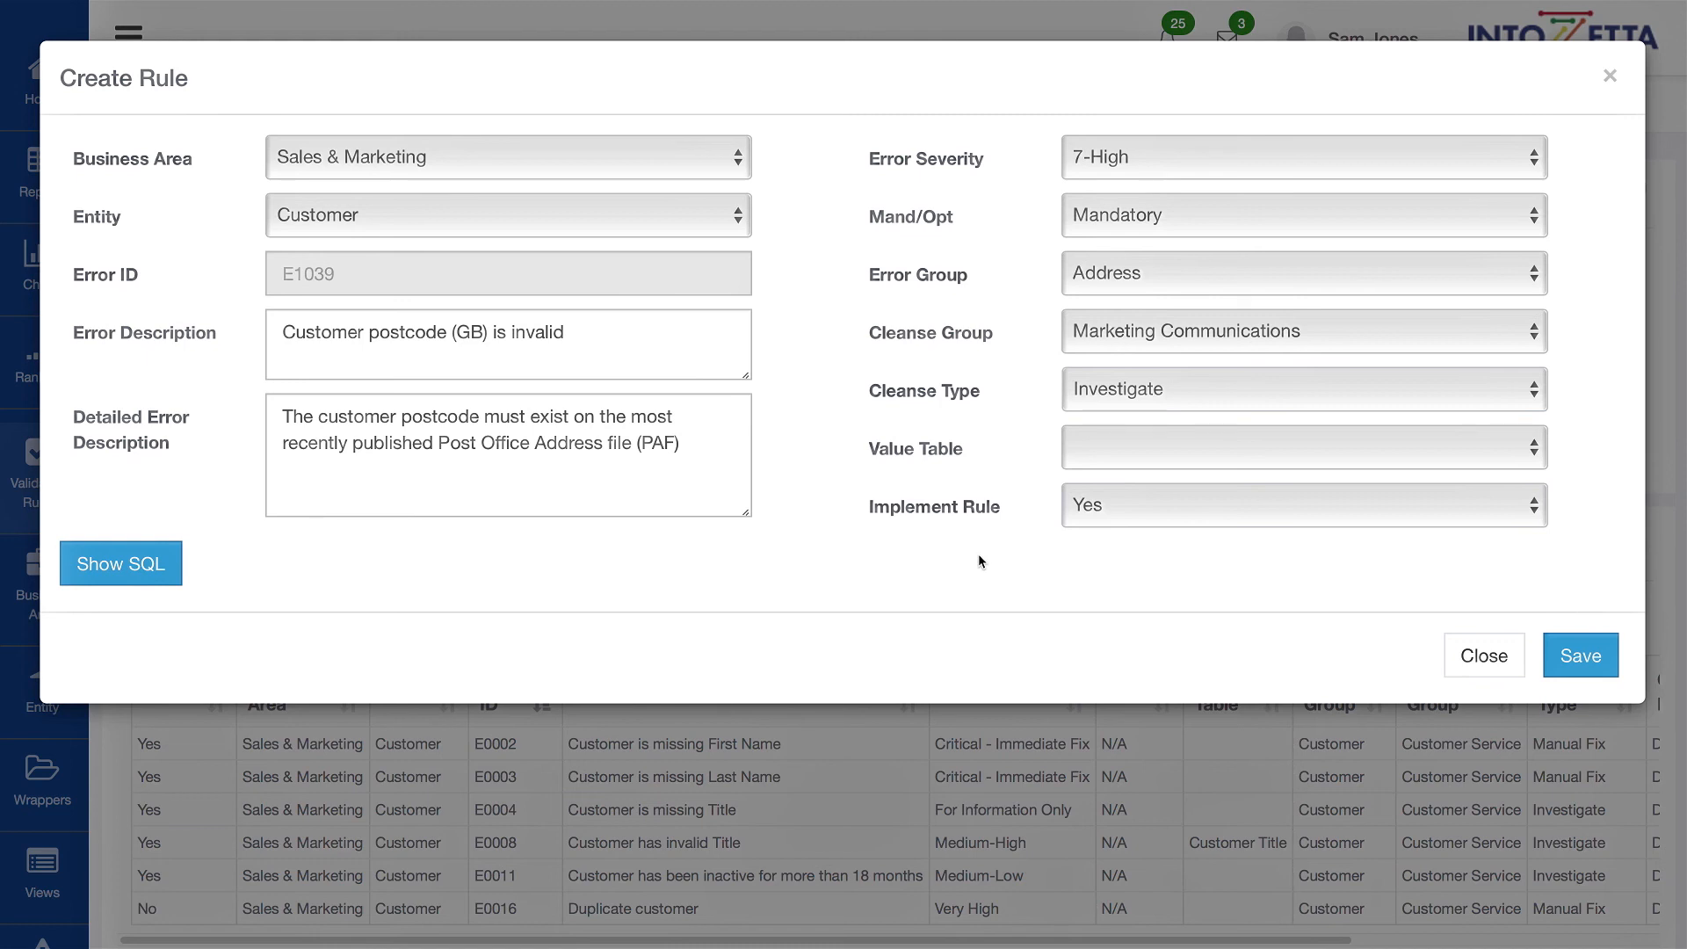
Show the SQL behind the customer postcode rule, review it, and close the rule without saving
click(141, 564)
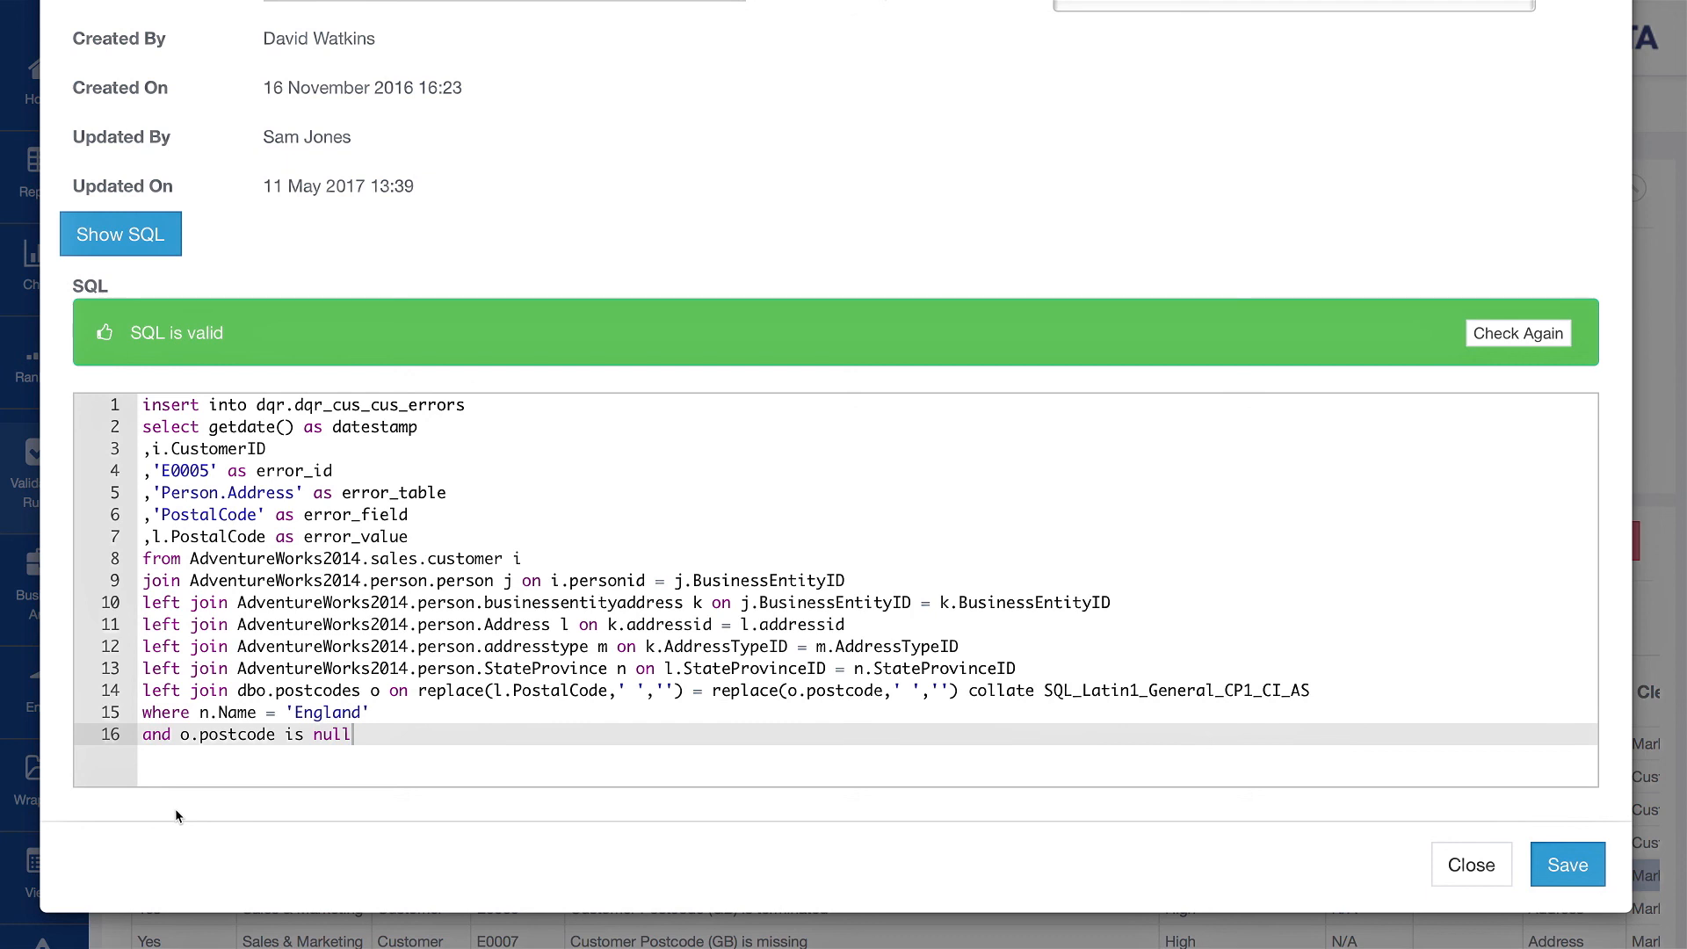
click(1472, 864)
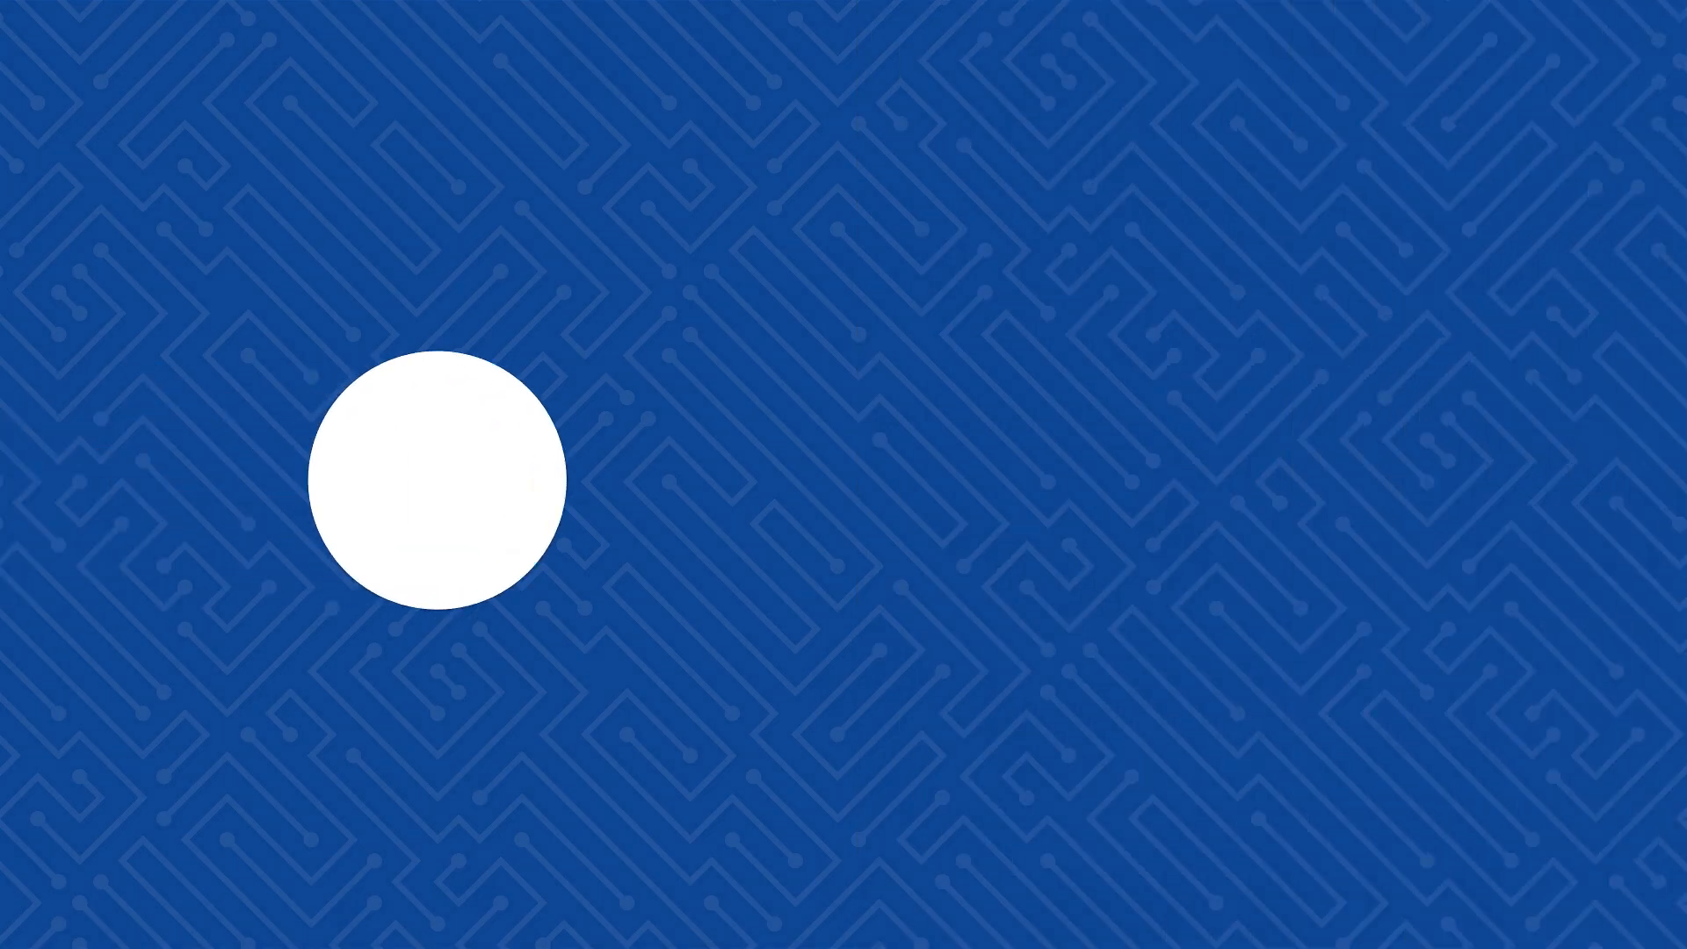